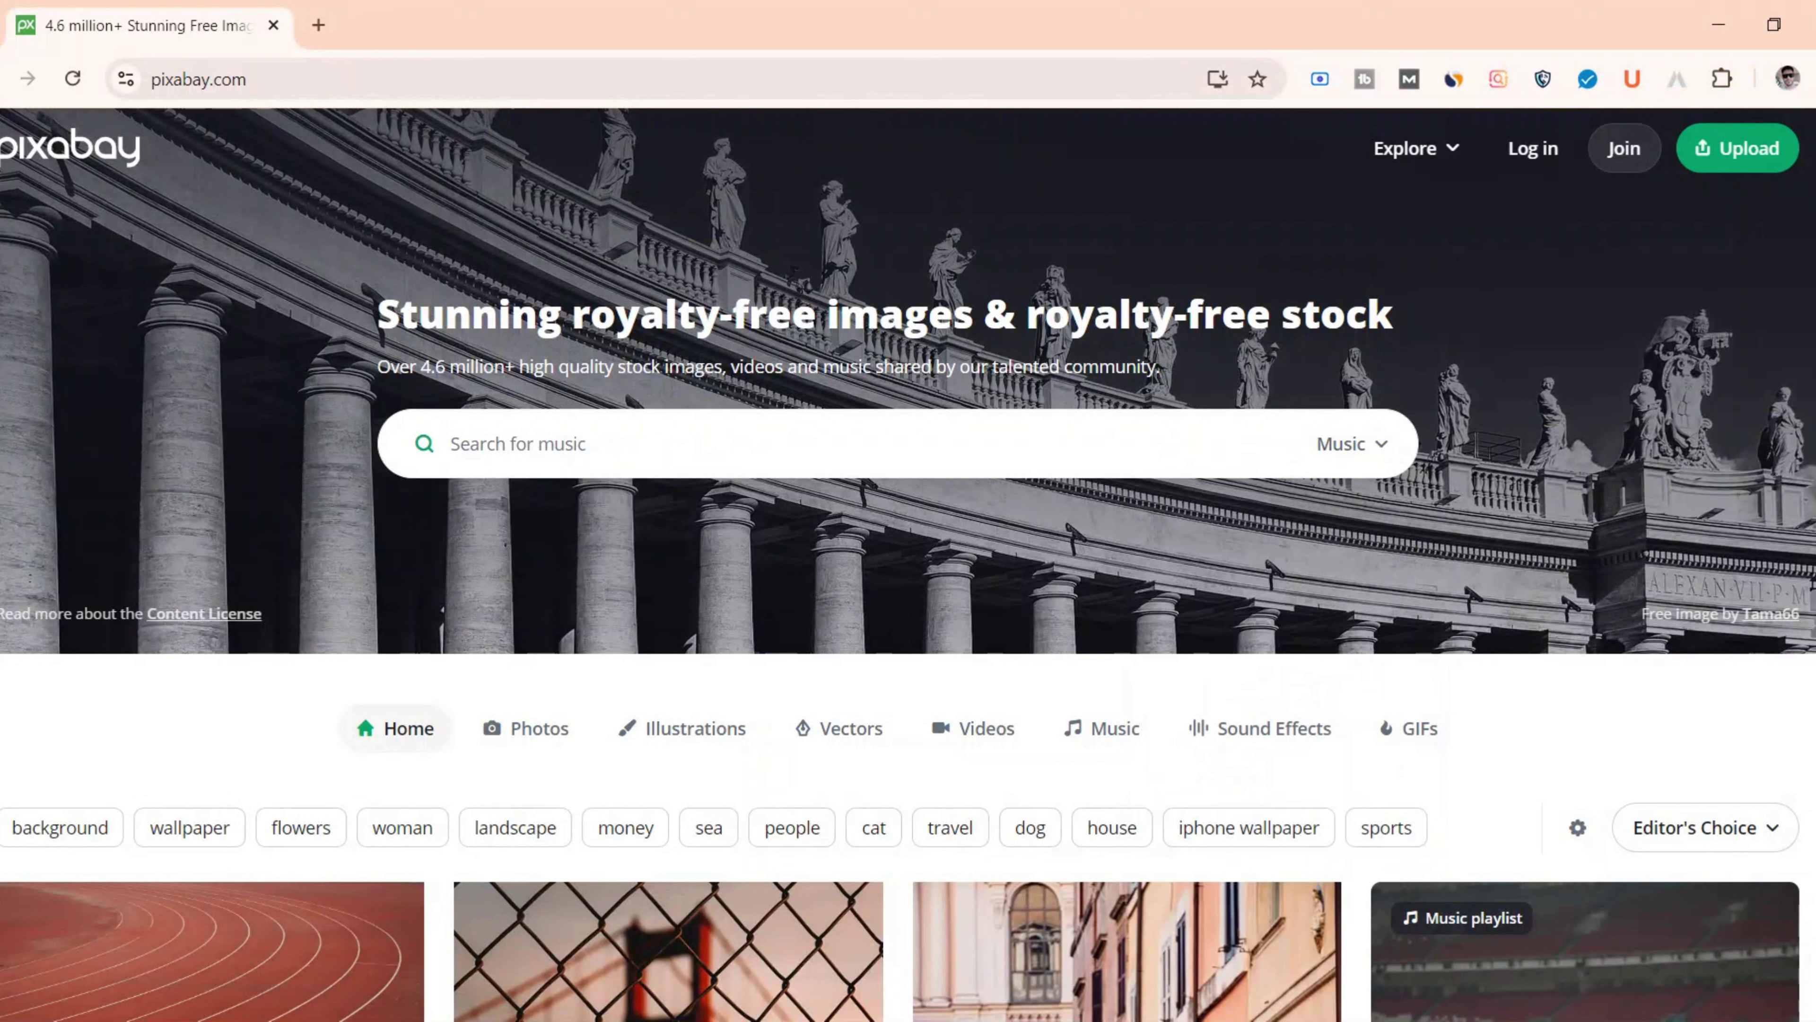
Search Pixabay's music for "hip hop" and look through the listed tracks.
{"action": "type", "text": "hip hop"}
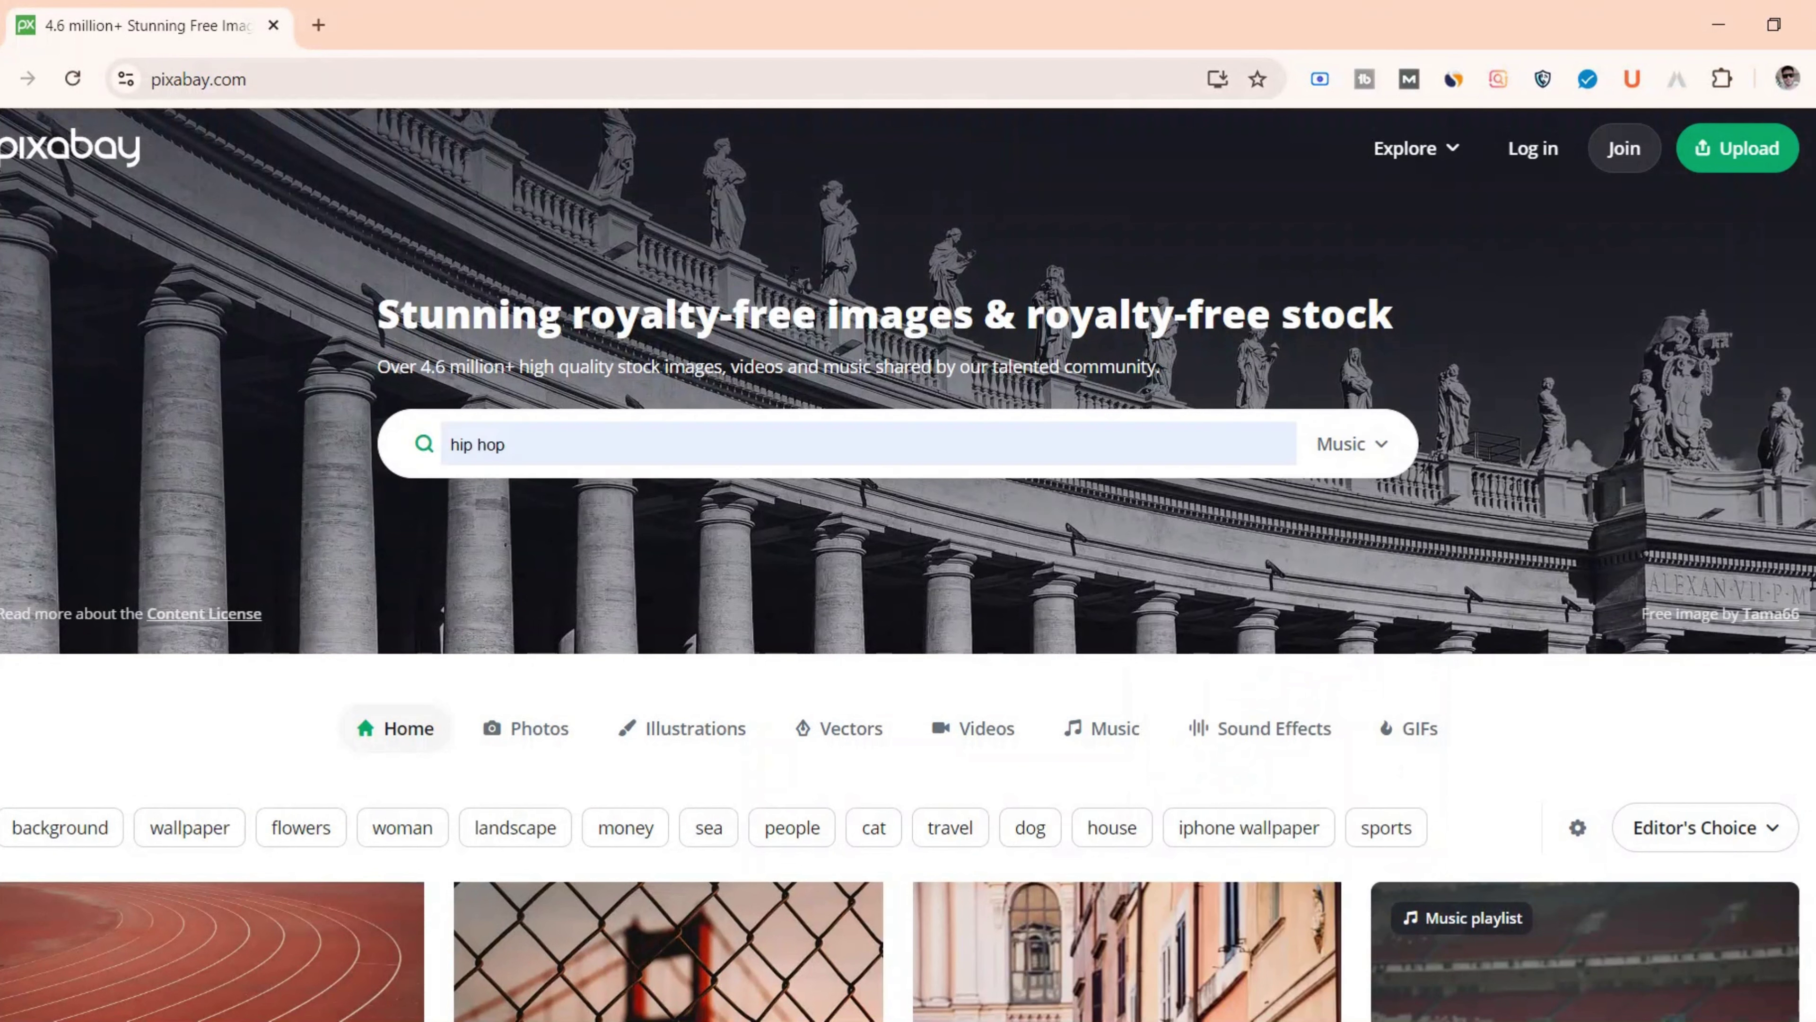
{"action": "key", "text": "Return"}
{"action": "scroll", "coordinate": [1482, 432], "scroll_direction": "down", "scroll_amount": 4}
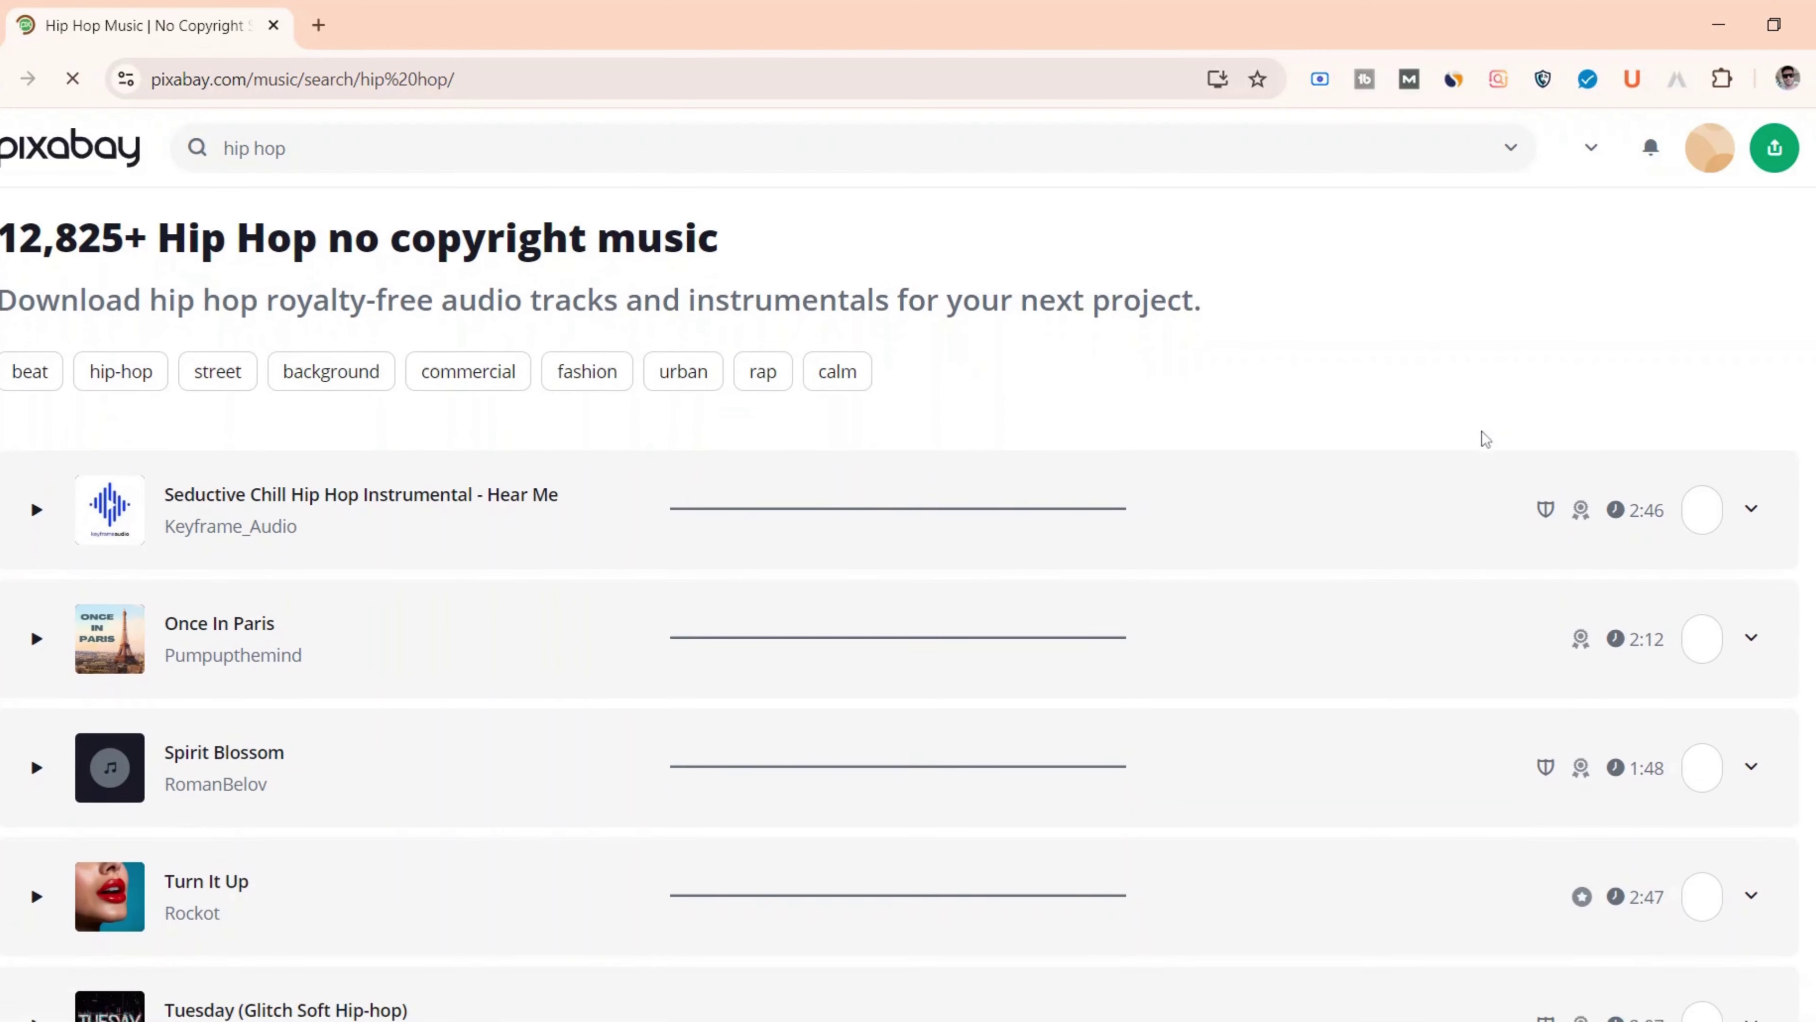
{"action": "scroll", "coordinate": [1481, 431], "scroll_direction": "down", "scroll_amount": 6}
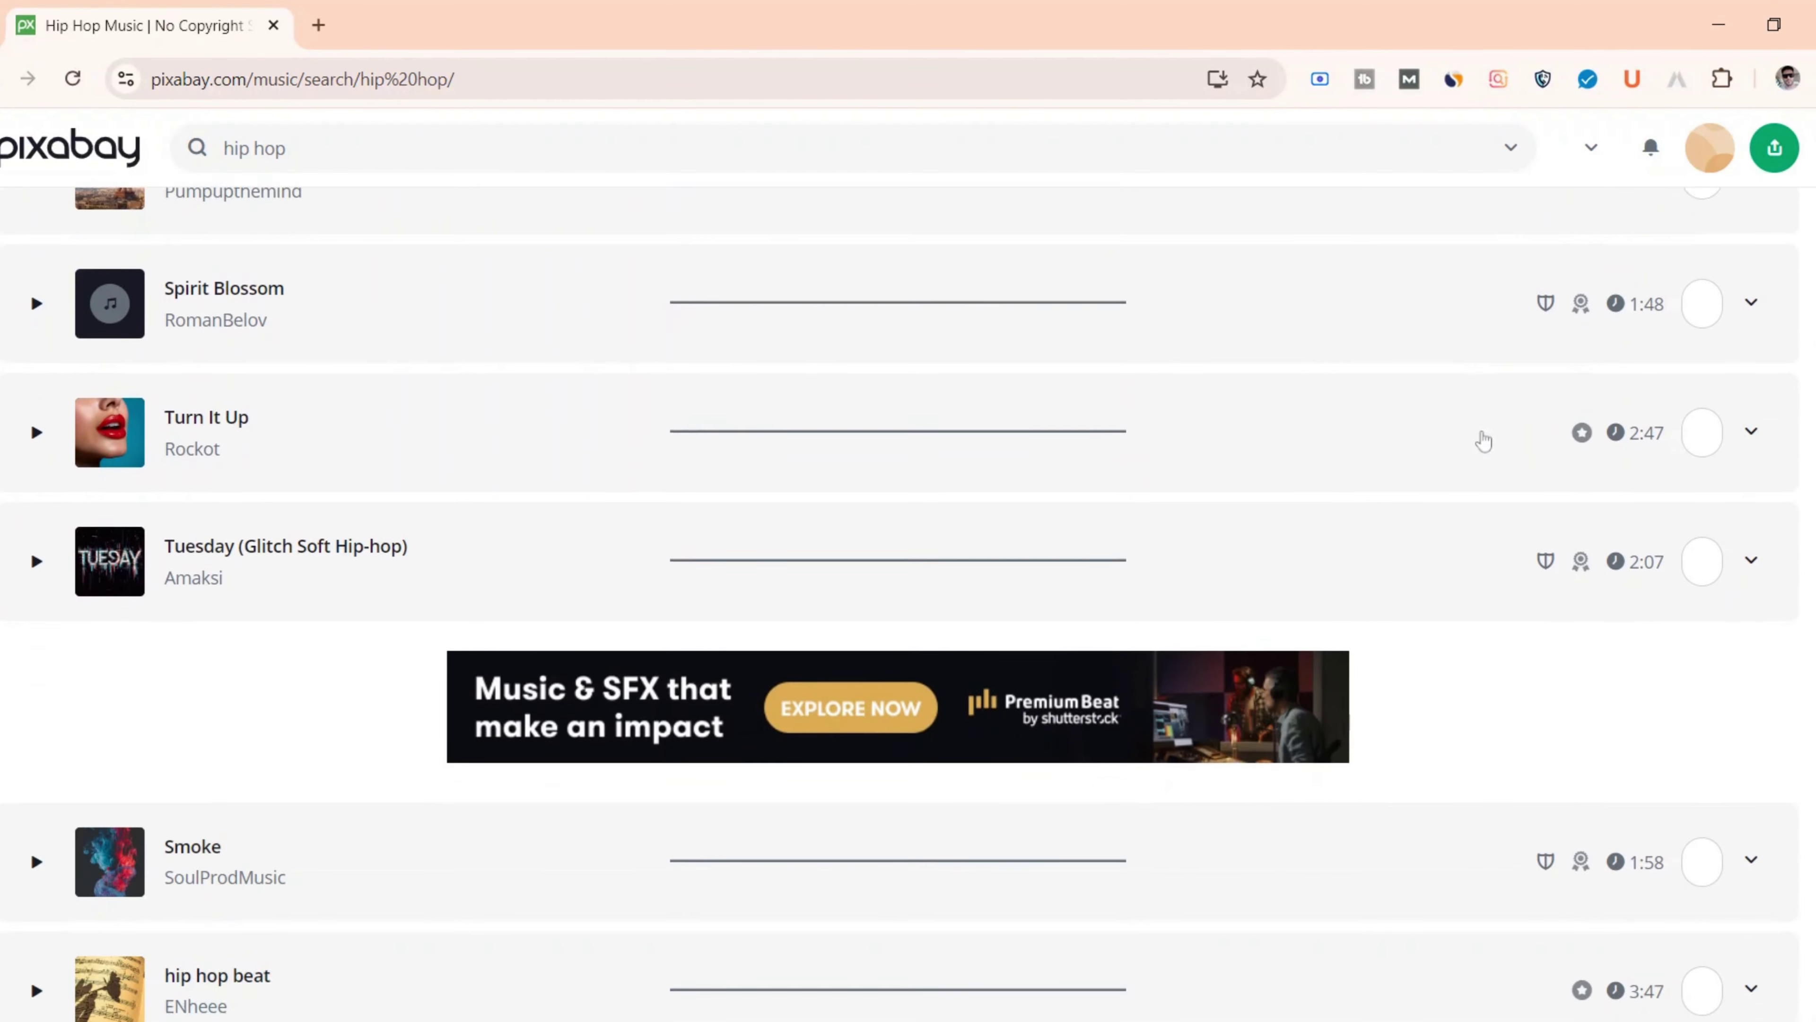
{"action": "scroll", "coordinate": [1484, 441], "scroll_direction": "down", "scroll_amount": 5}
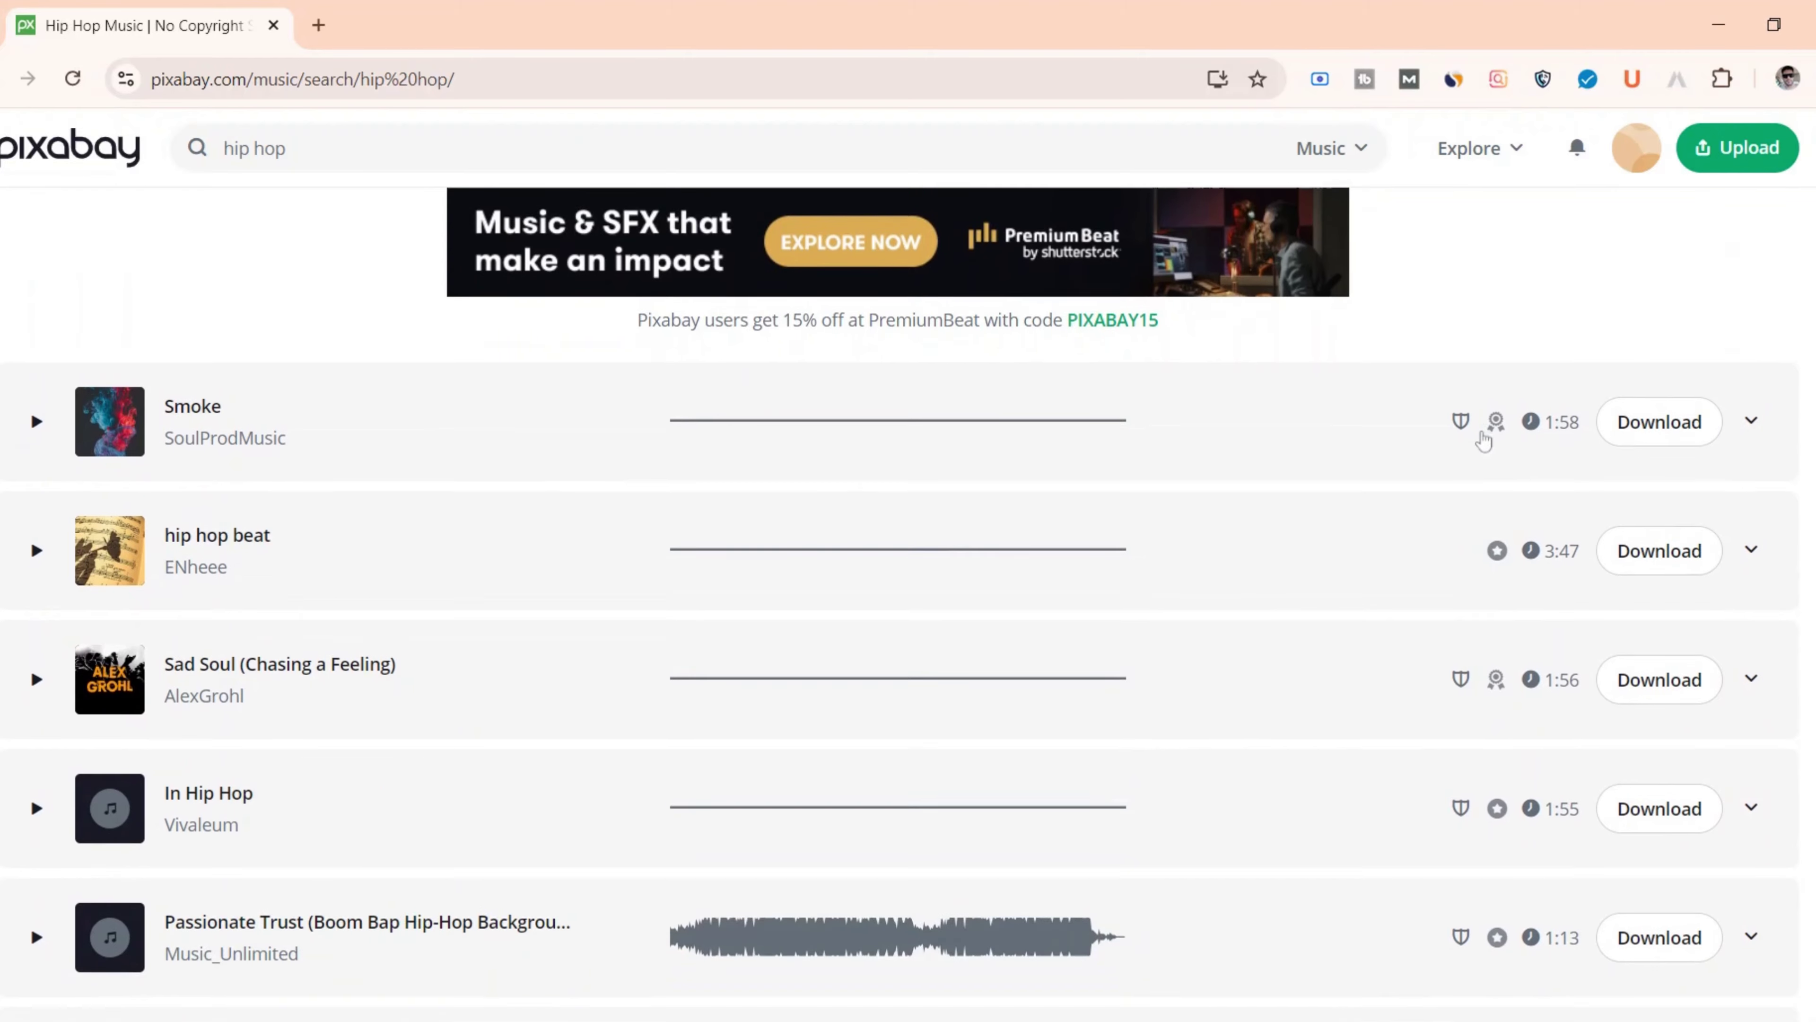
{"action": "scroll", "coordinate": [1484, 442], "scroll_direction": "down", "scroll_amount": 6}
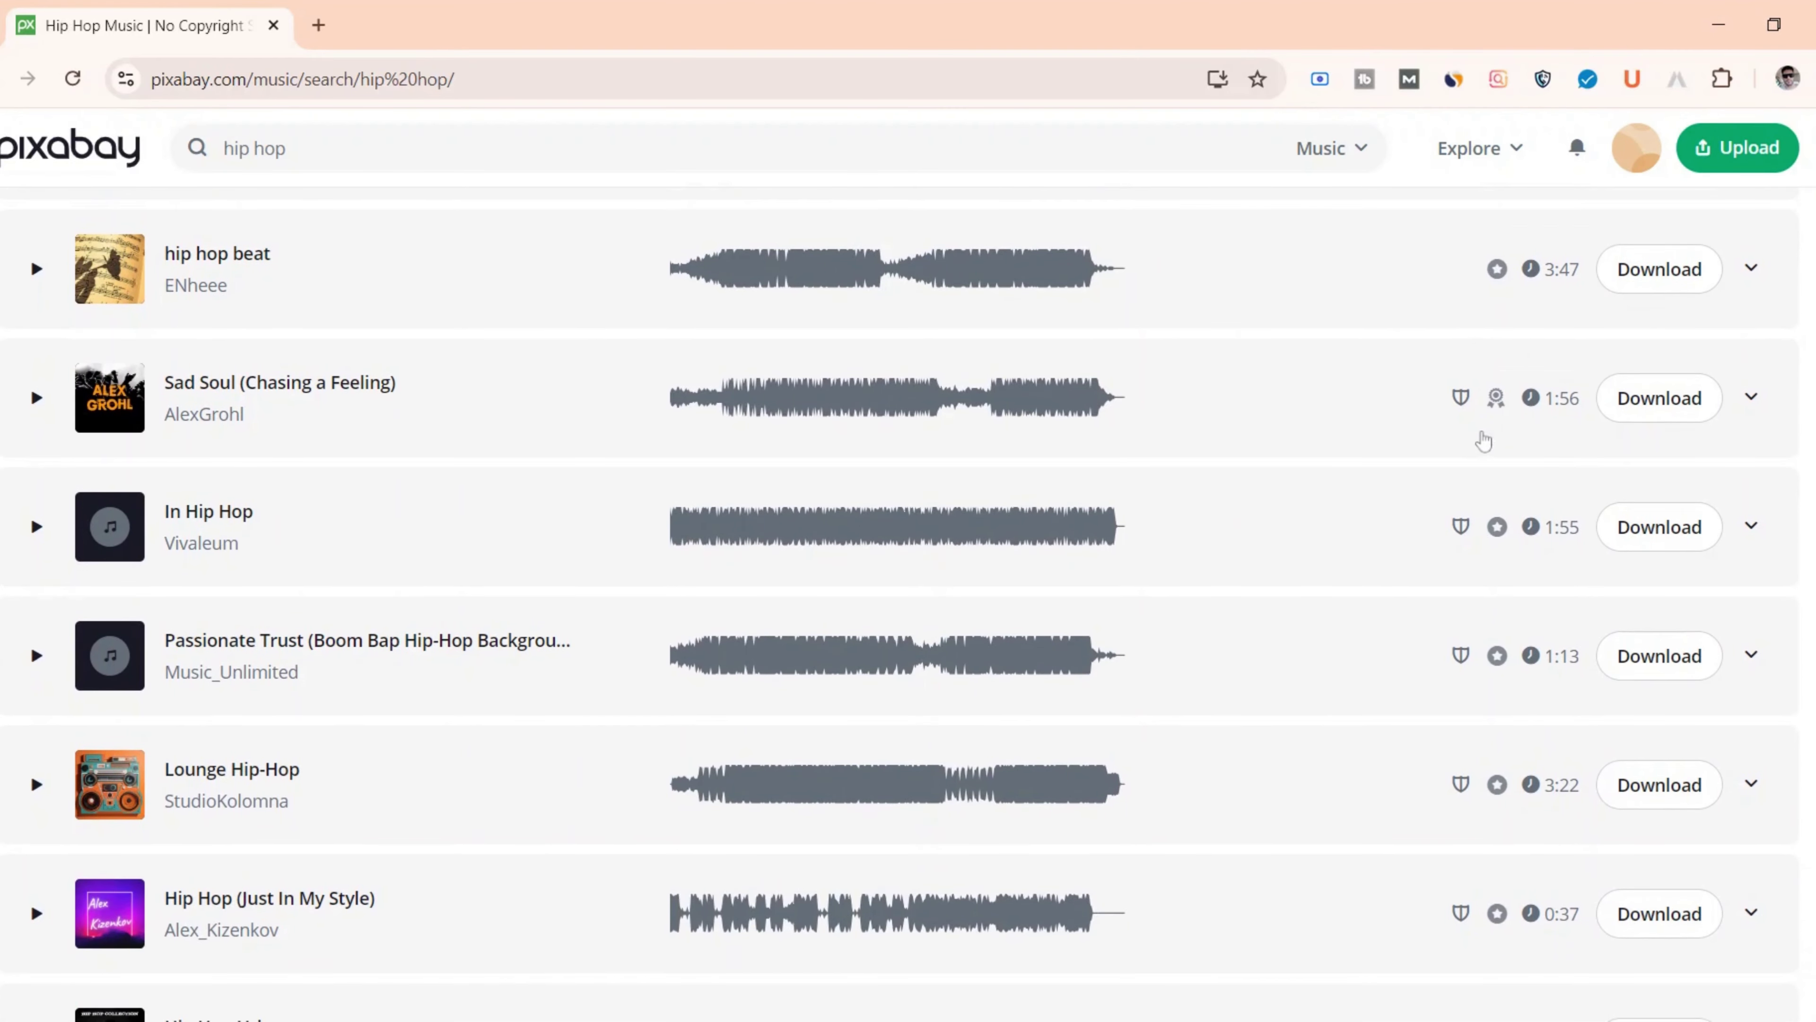
{"action": "scroll", "coordinate": [1484, 441], "scroll_direction": "down", "scroll_amount": 10}
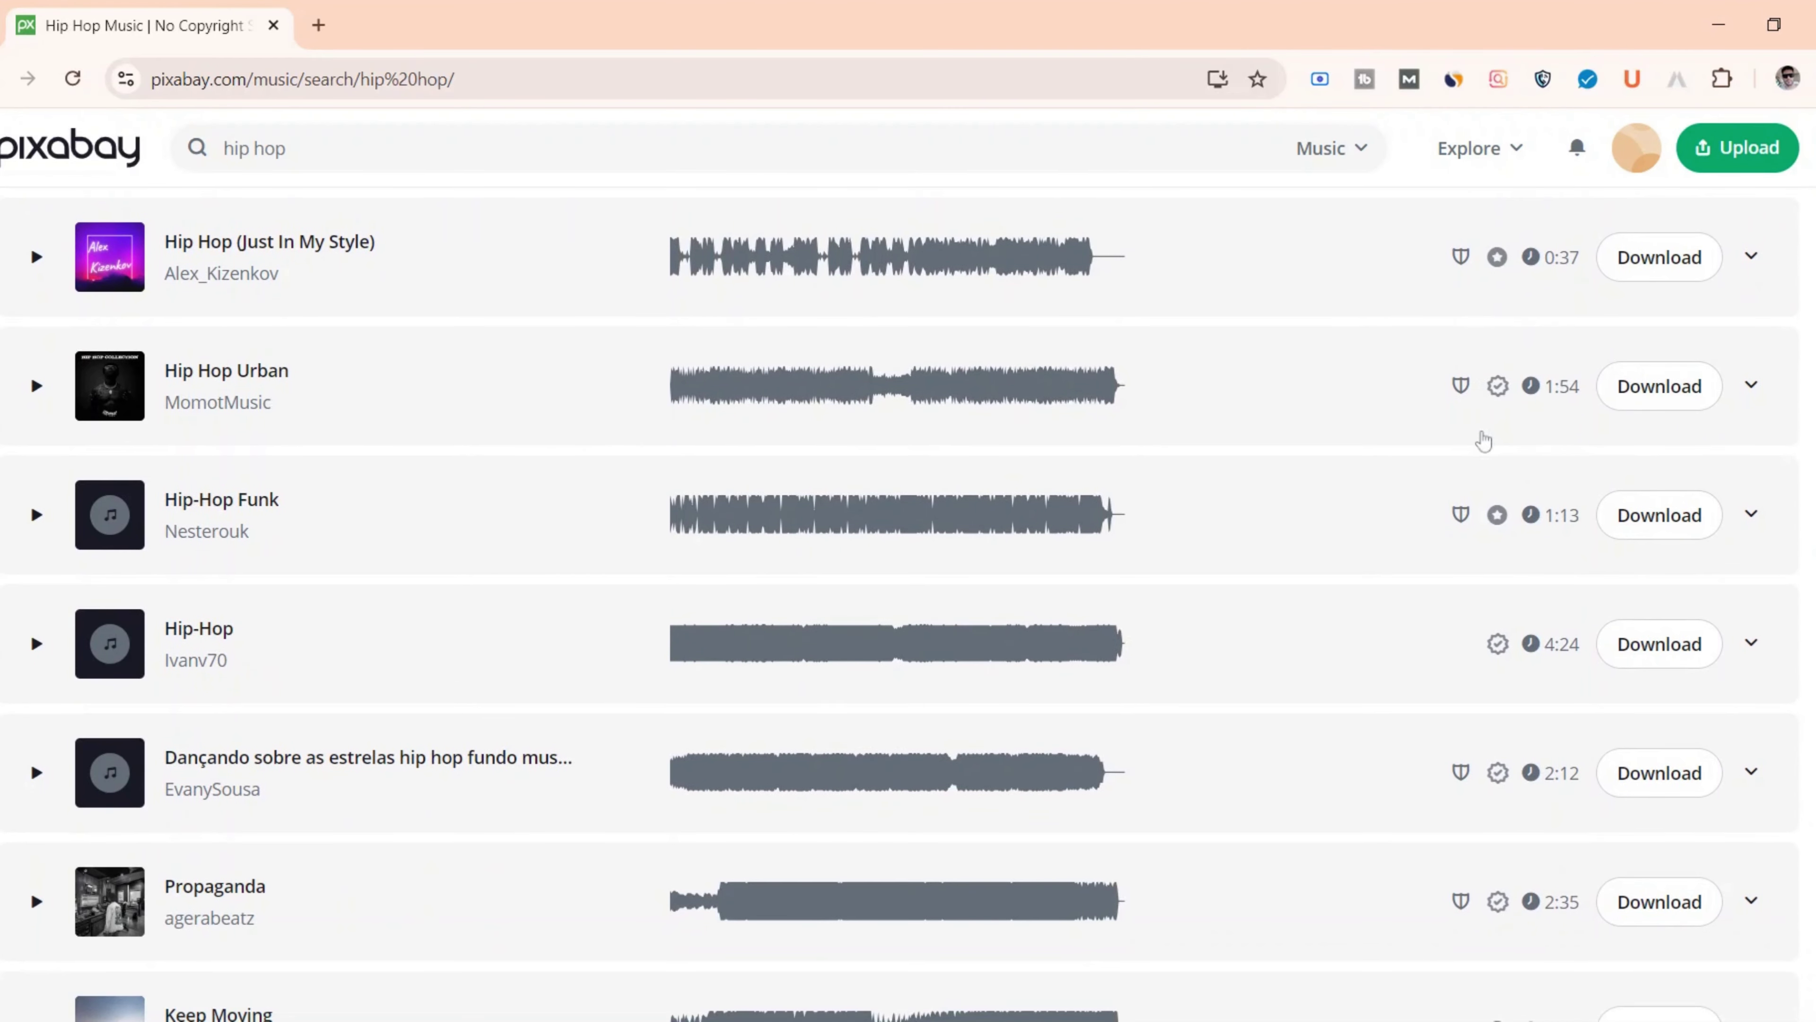
{"action": "scroll", "coordinate": [1483, 438], "scroll_direction": "down", "scroll_amount": 7}
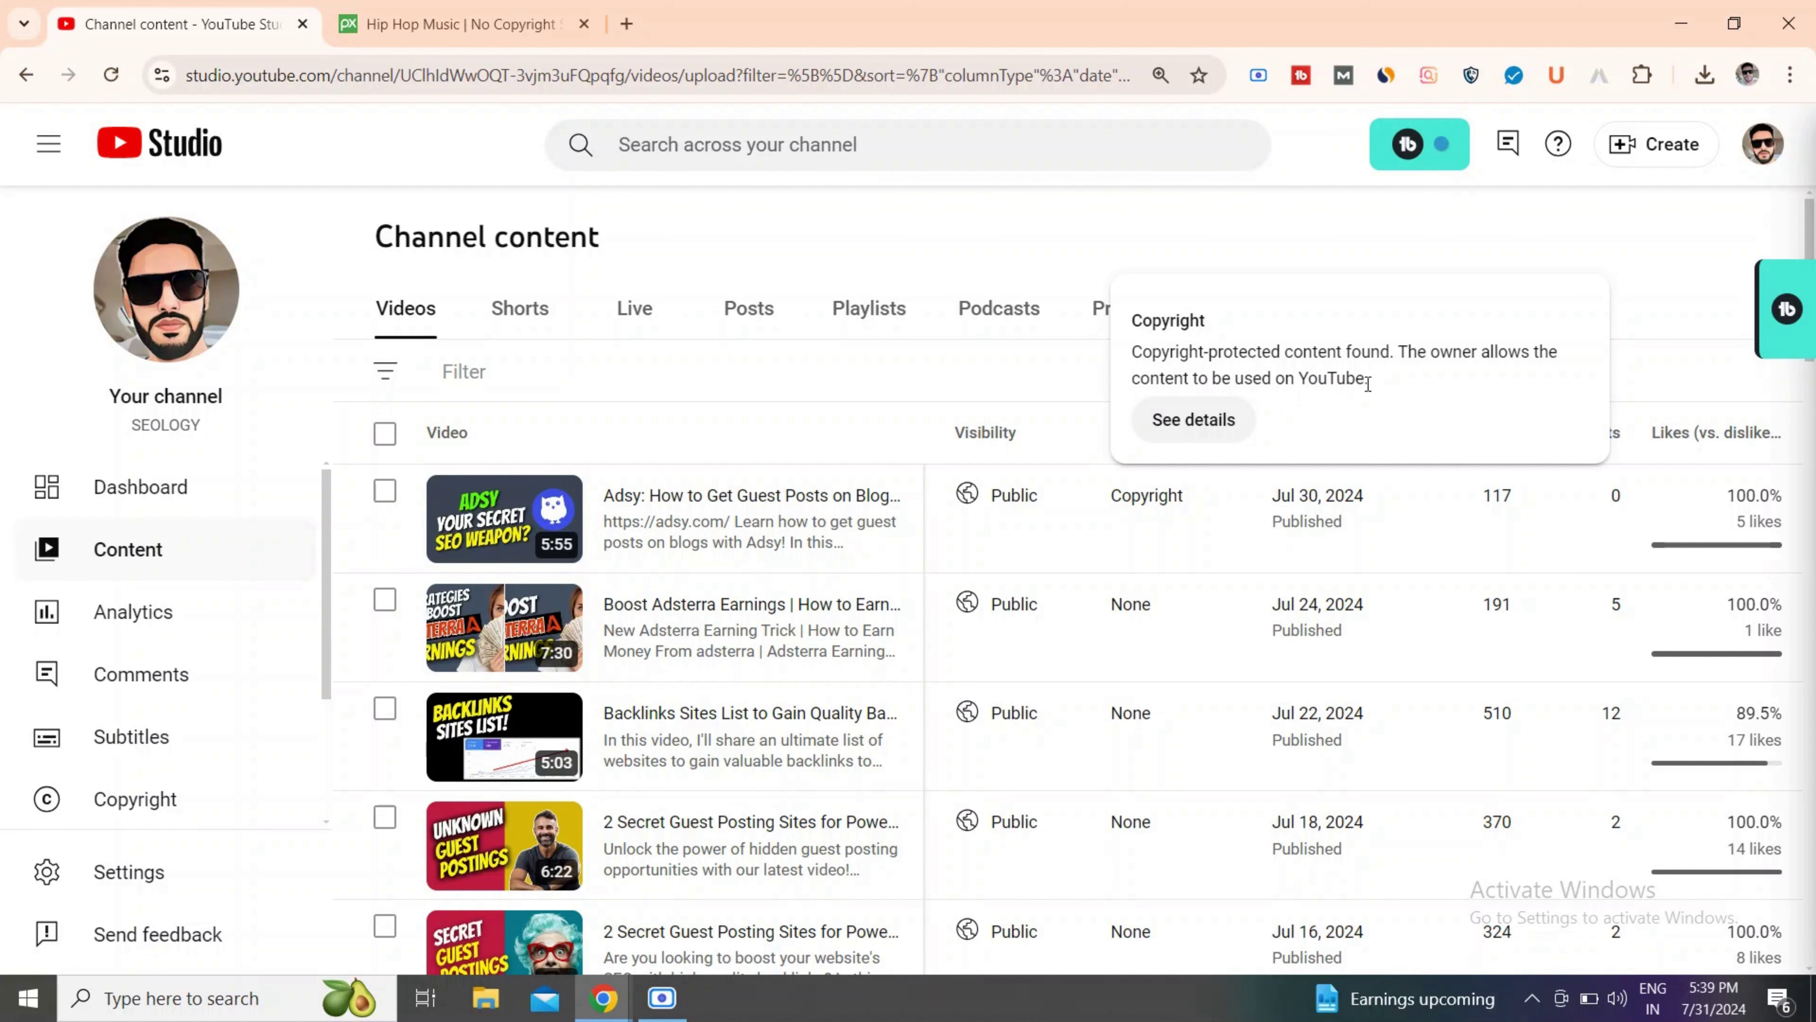
Open the Adsy video's copyright details in YouTube Studio and review the available actions for the Night Moth (Hip-Hop version) claim.
{"action": "left_click", "coordinate": [1205, 421]}
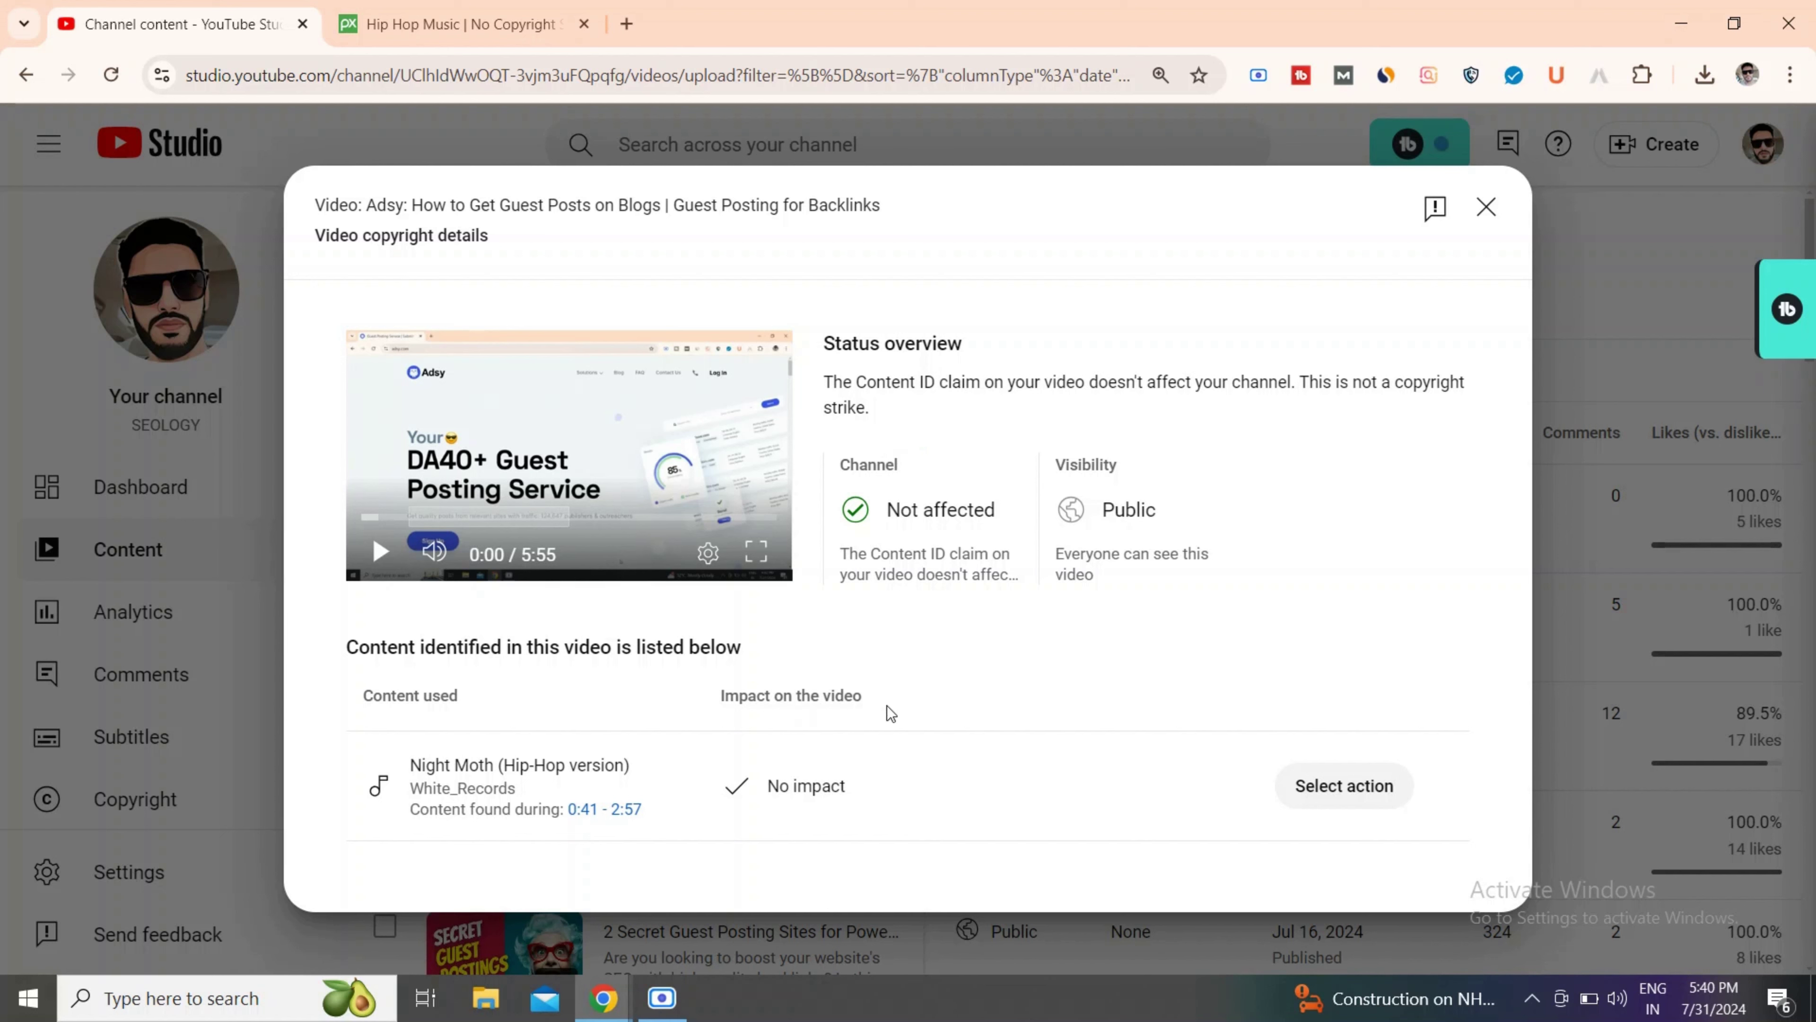
{"action": "mouse_move", "coordinate": [845, 791]}
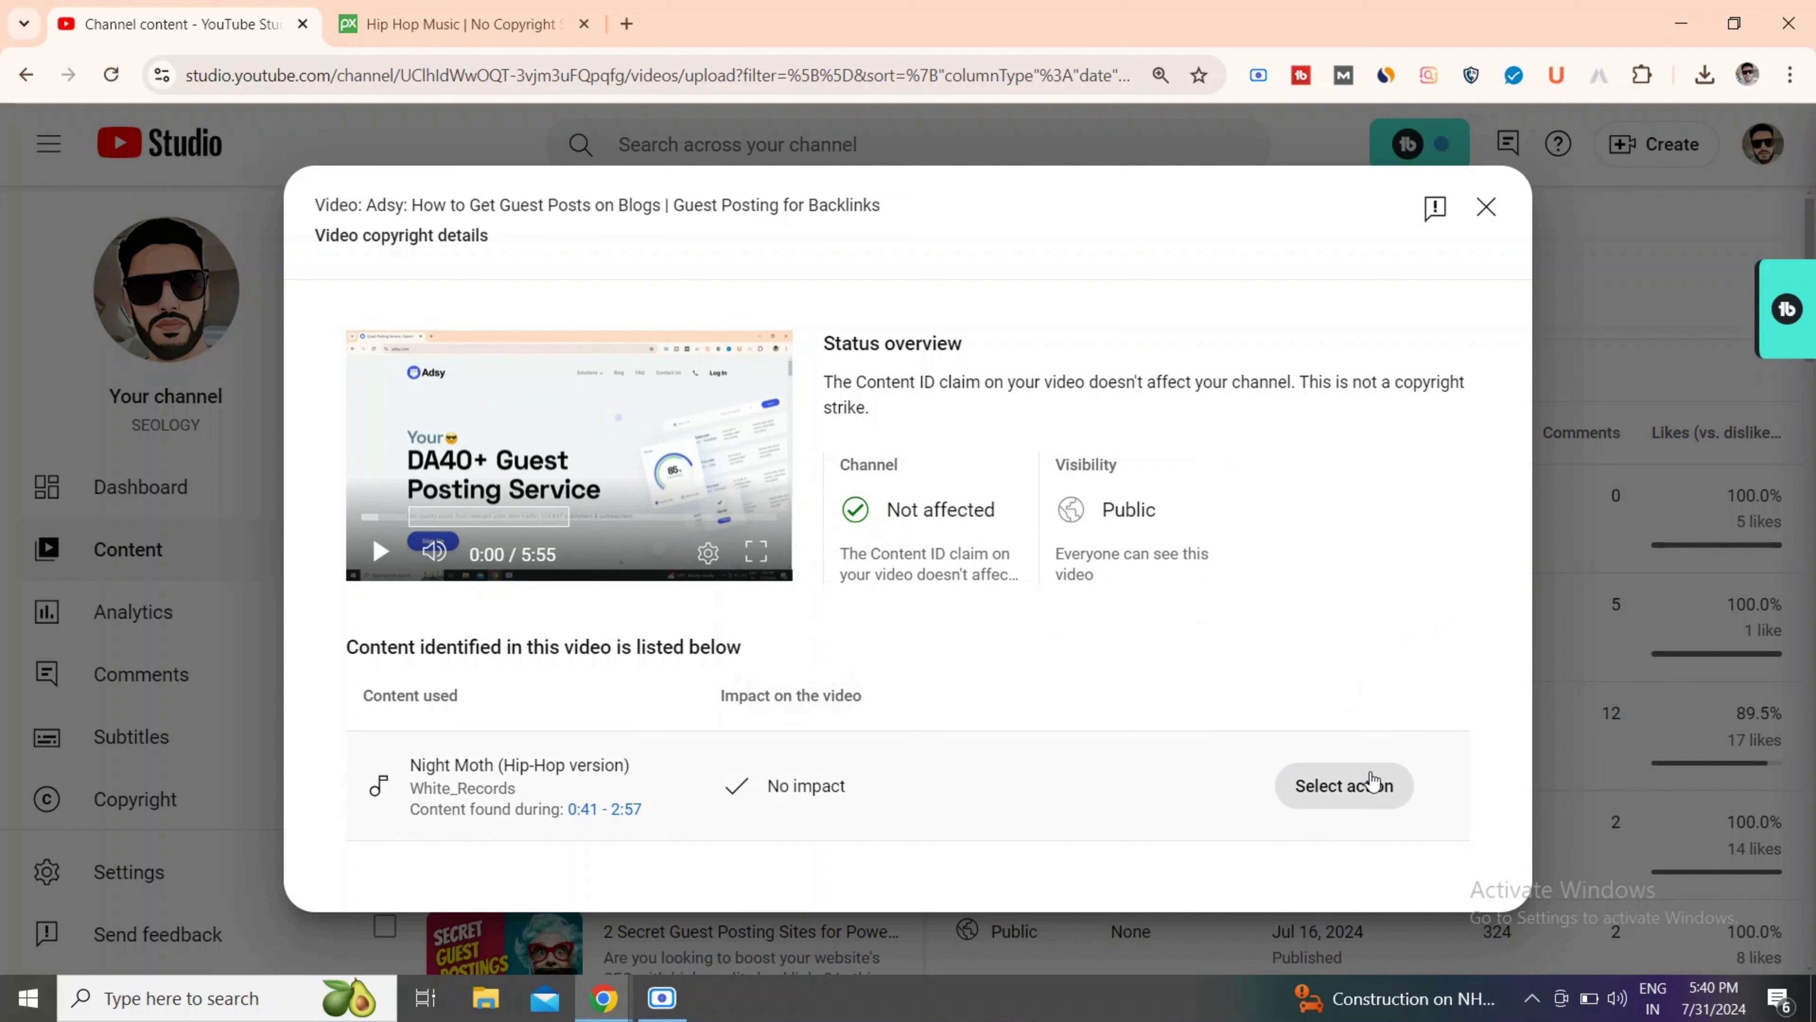
{"action": "left_click", "coordinate": [1347, 786]}
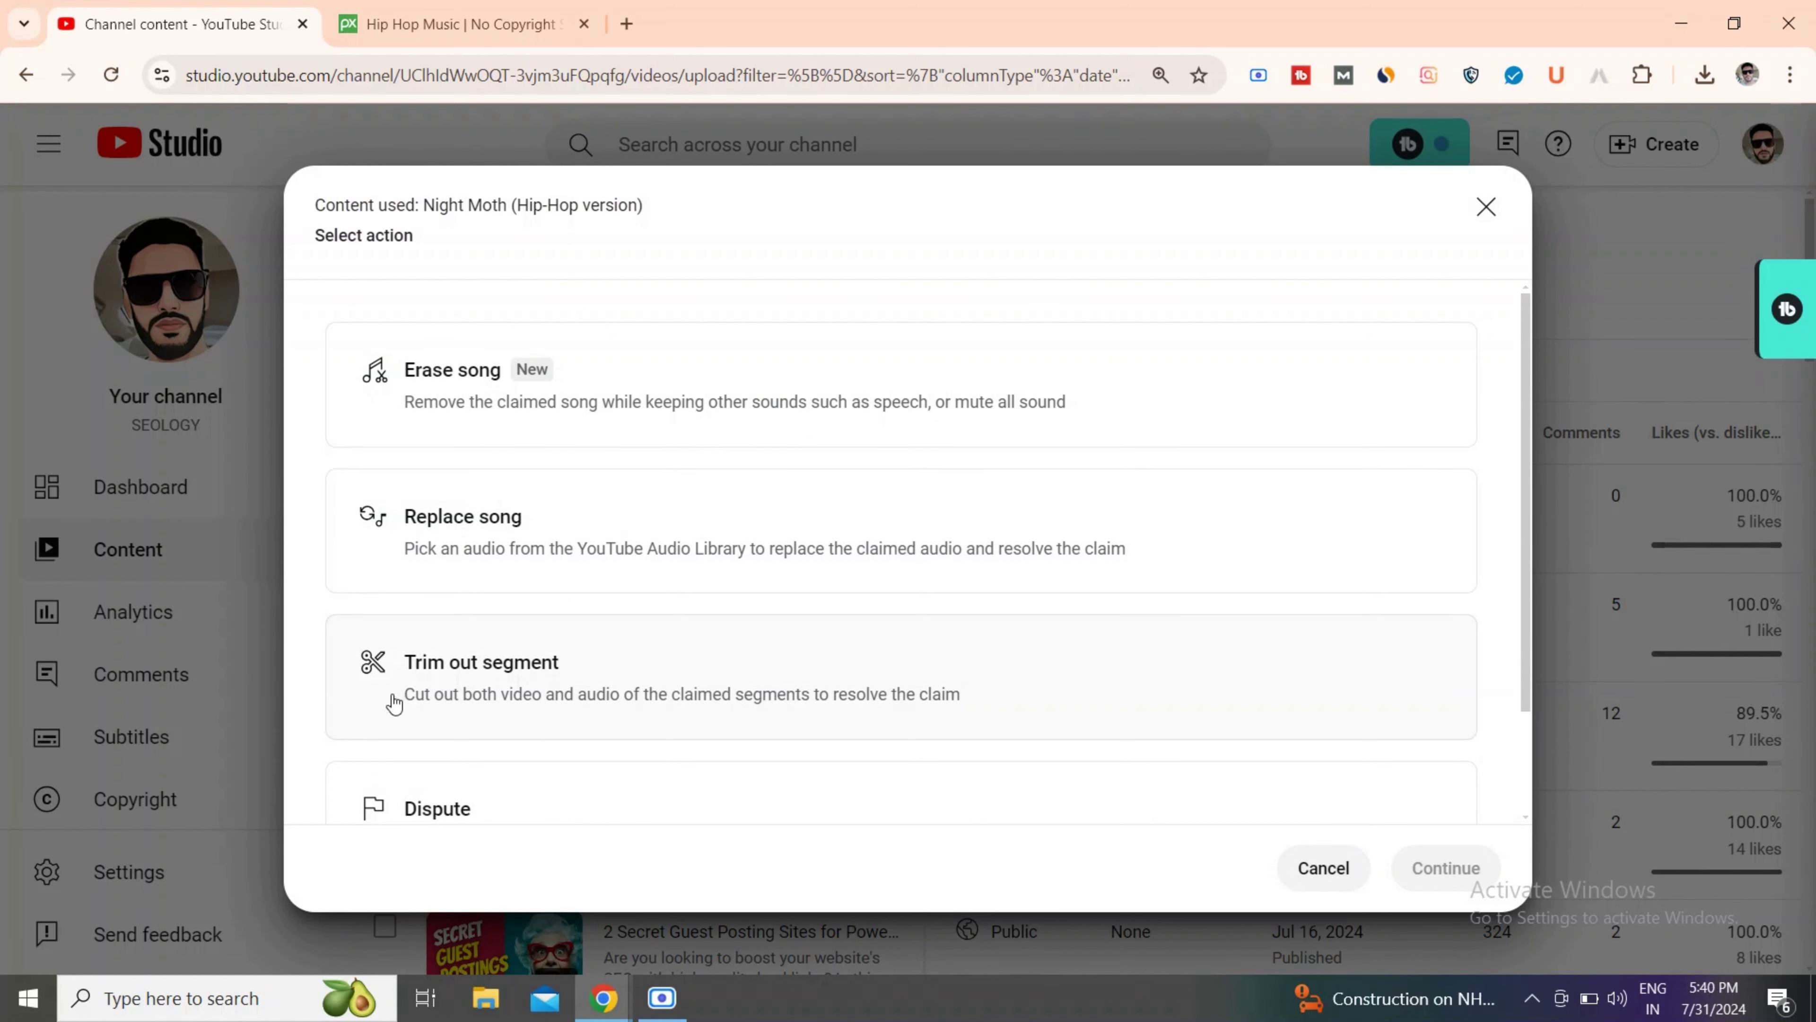
{"action": "scroll", "coordinate": [603, 704], "scroll_direction": "down", "scroll_amount": 2}
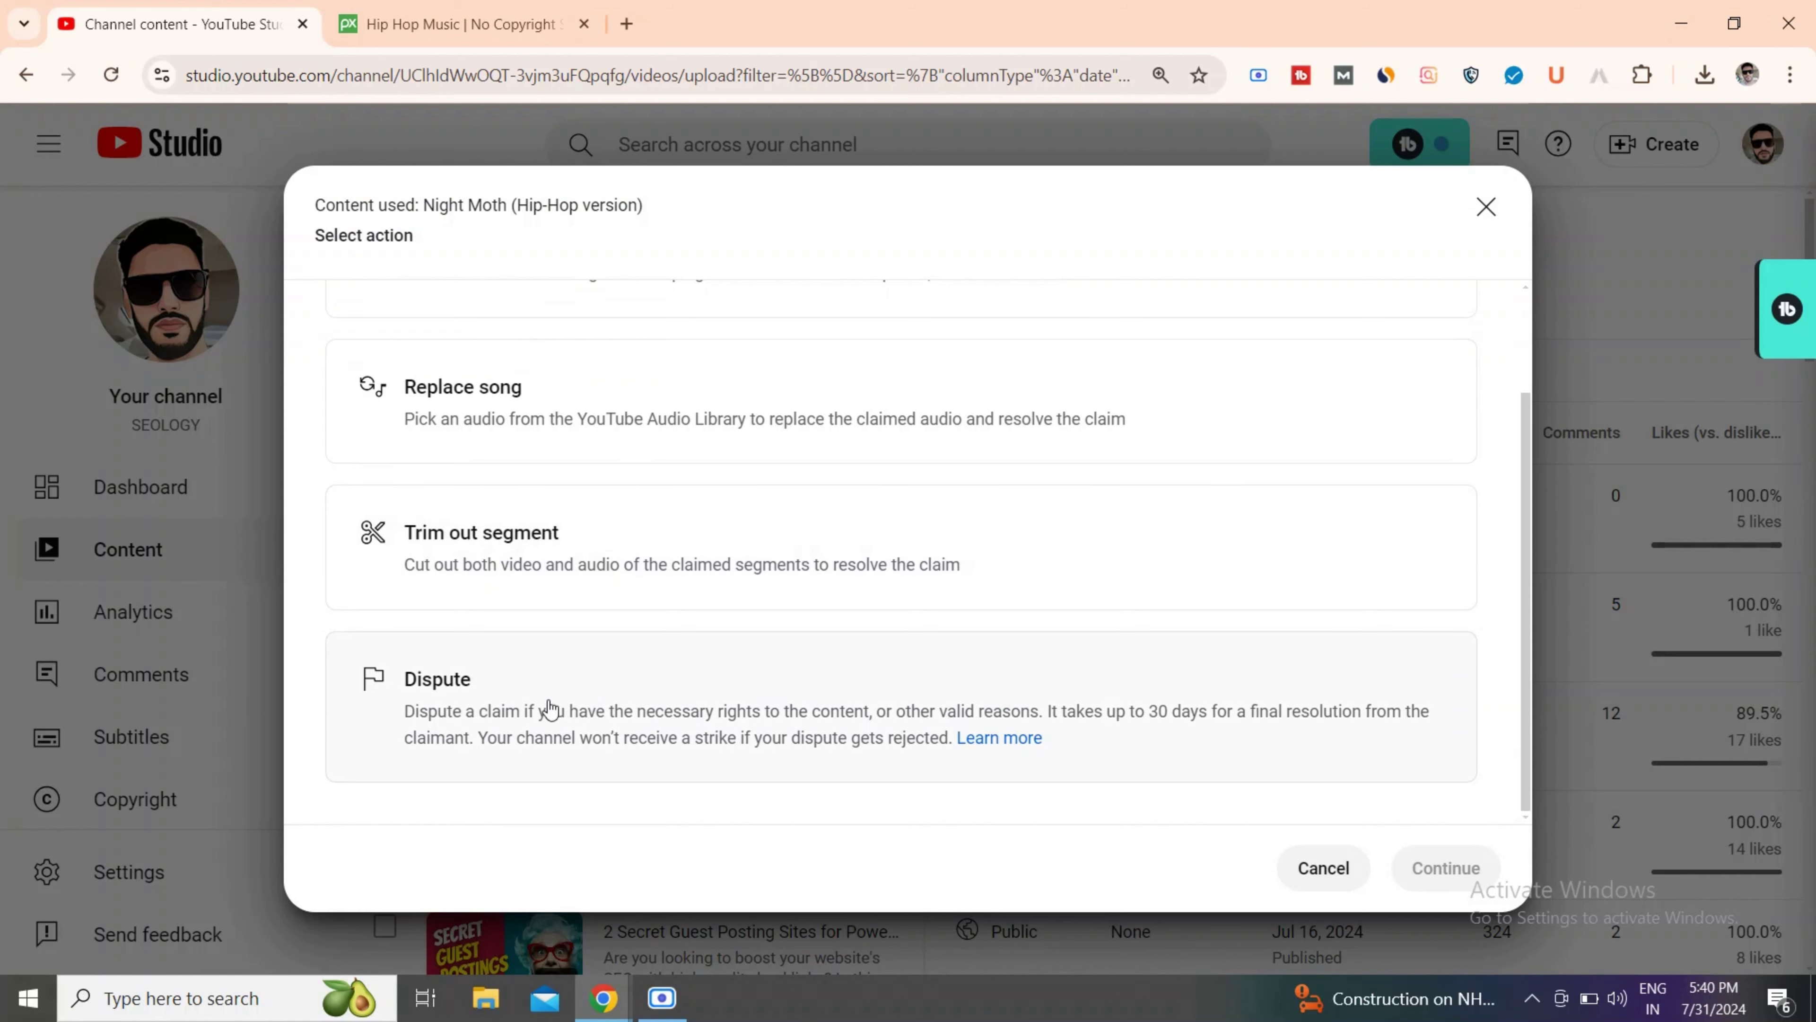
{"action": "scroll", "coordinate": [551, 708], "scroll_direction": "up", "scroll_amount": 2}
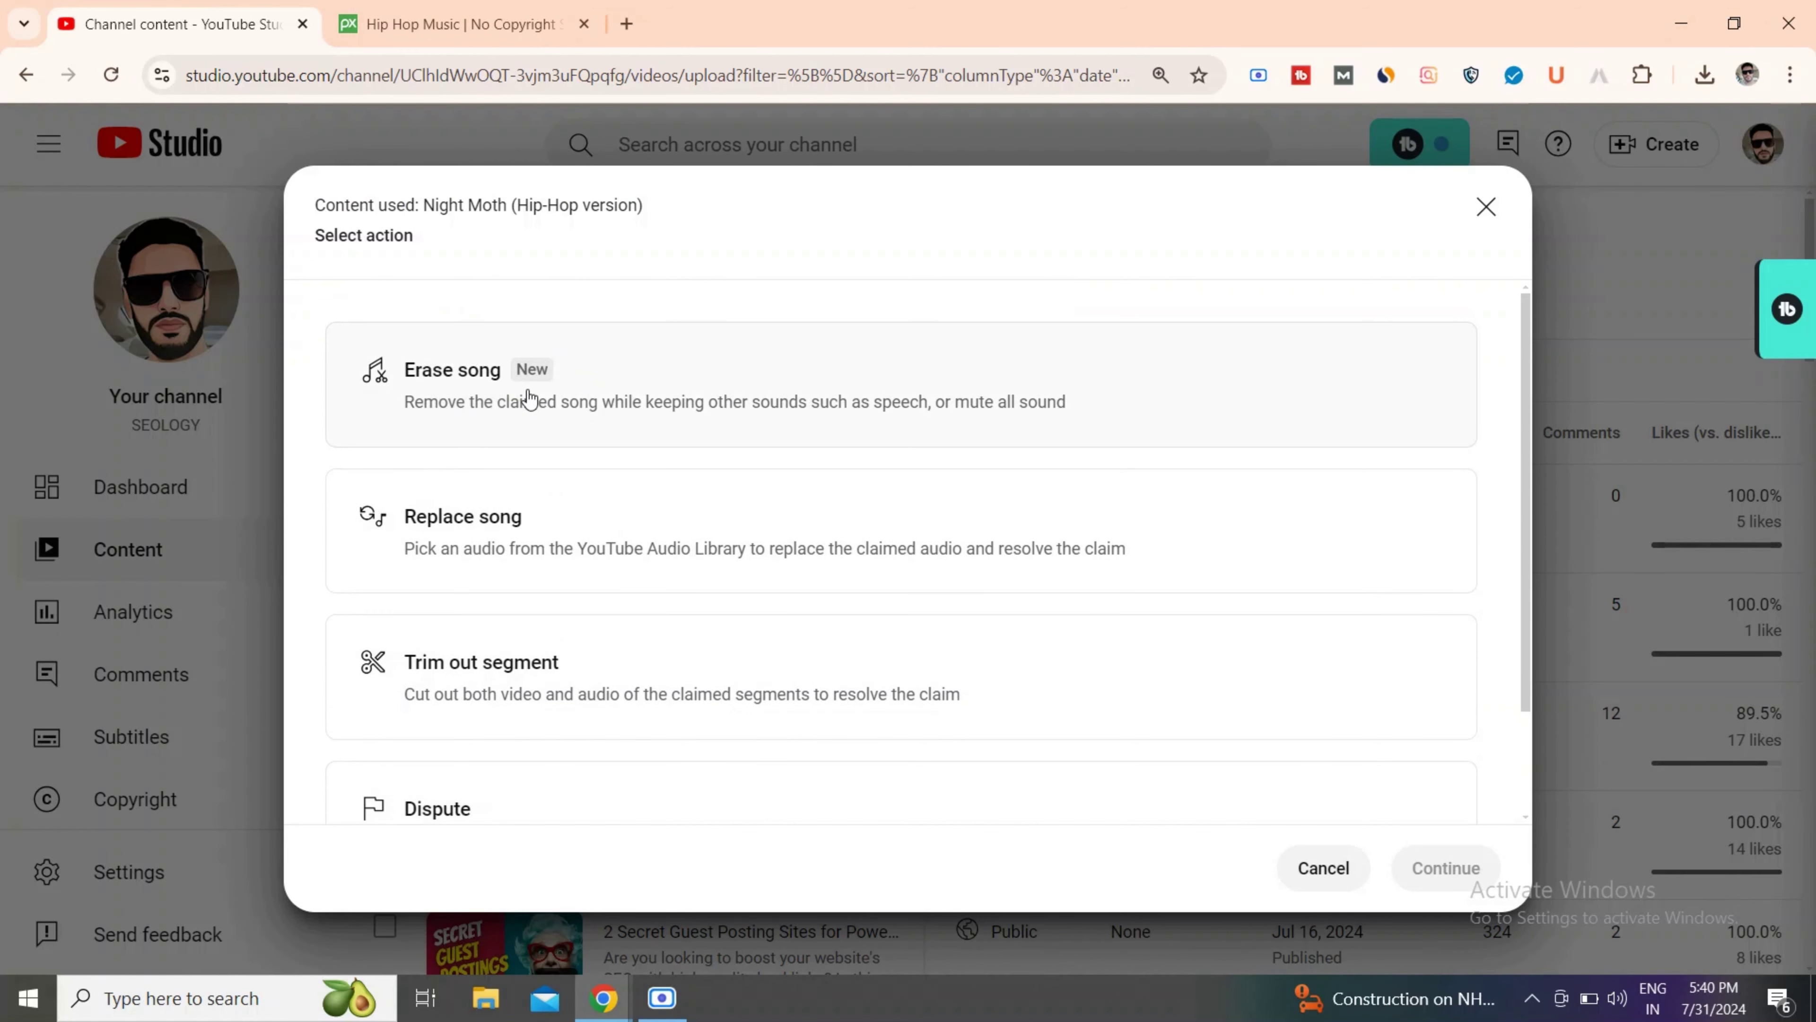
{"action": "scroll", "coordinate": [578, 554], "scroll_direction": "down", "scroll_amount": 2}
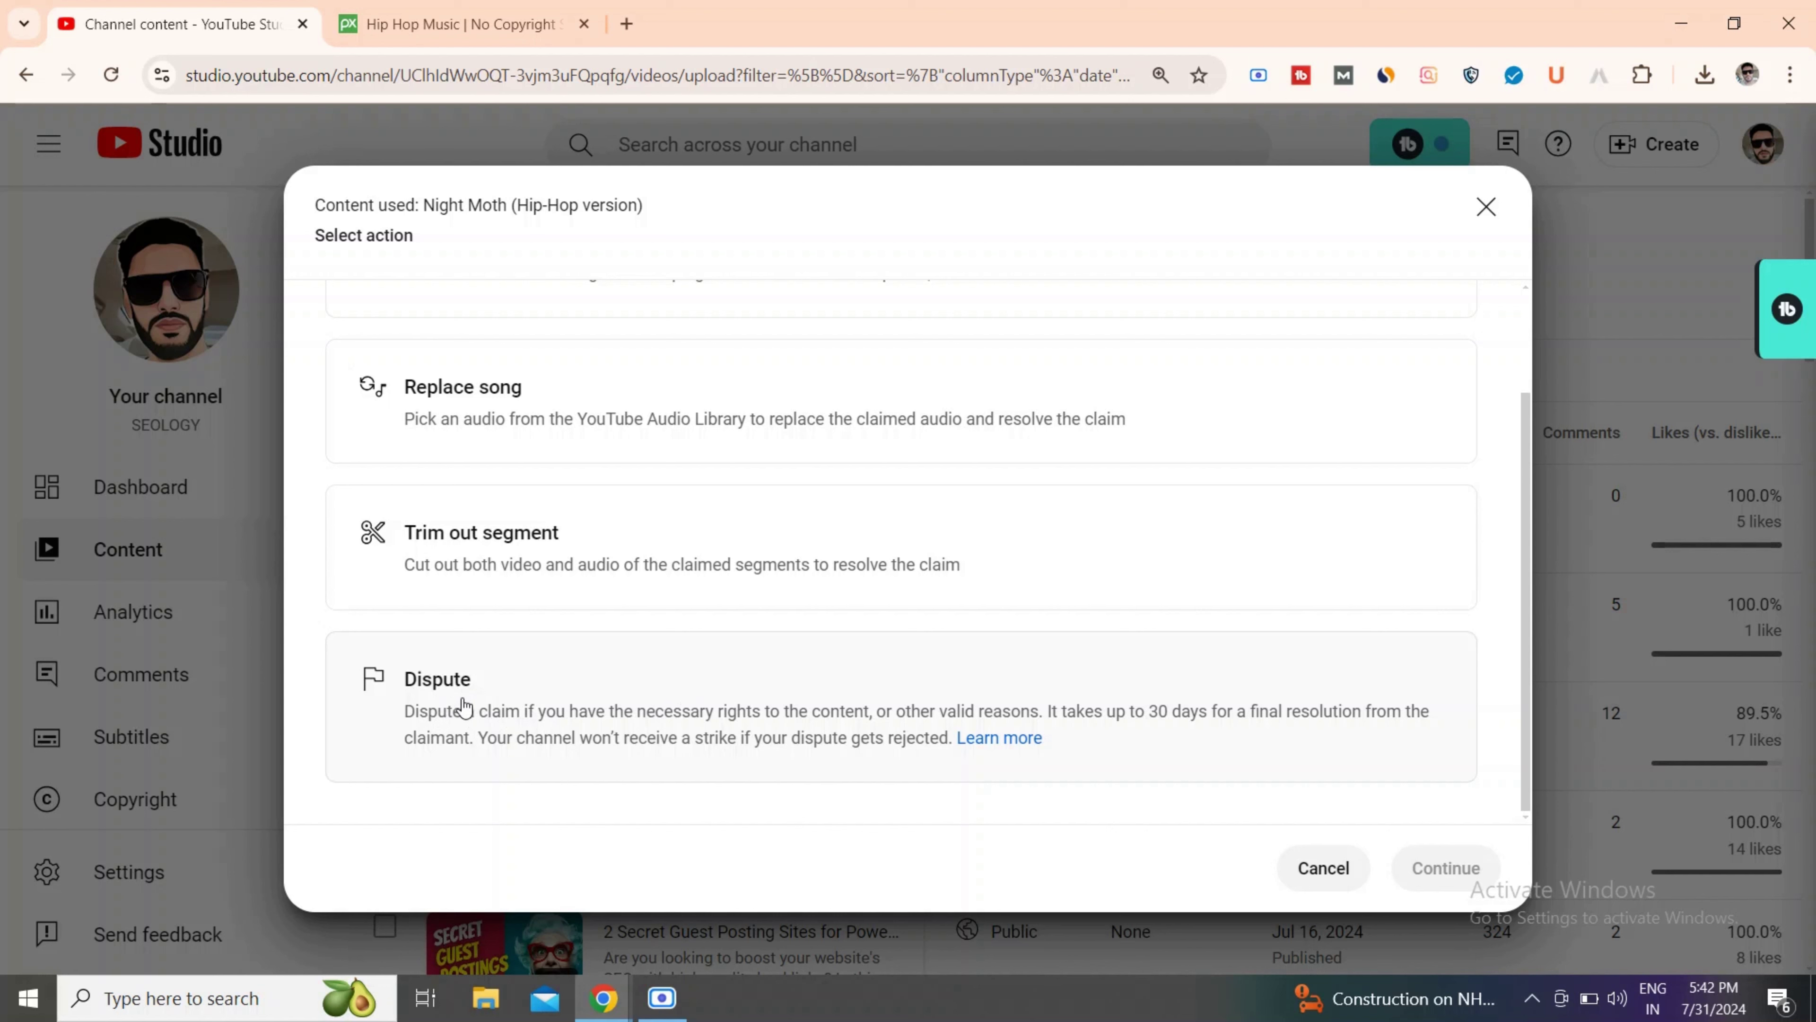
Choose Dispute for the Night Moth claim and proceed past the overview to the dispute reasons.
{"action": "left_click", "coordinate": [554, 680]}
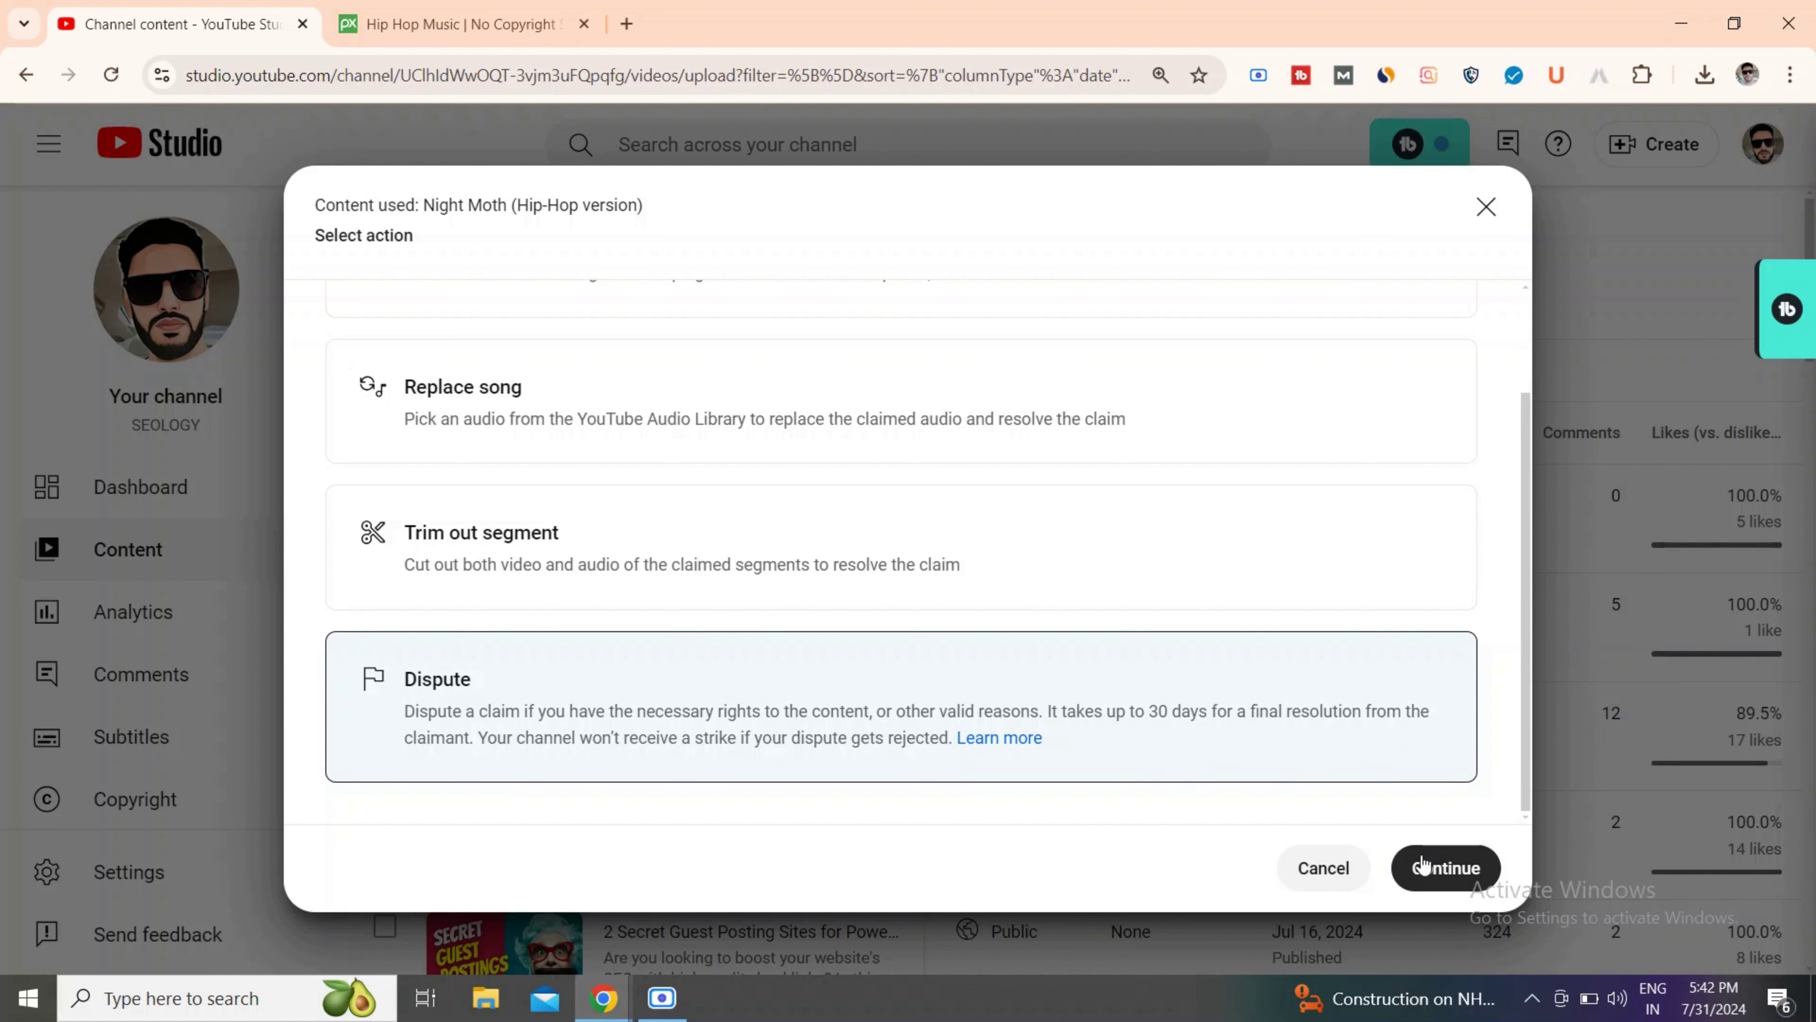
{"action": "left_click", "coordinate": [1442, 868]}
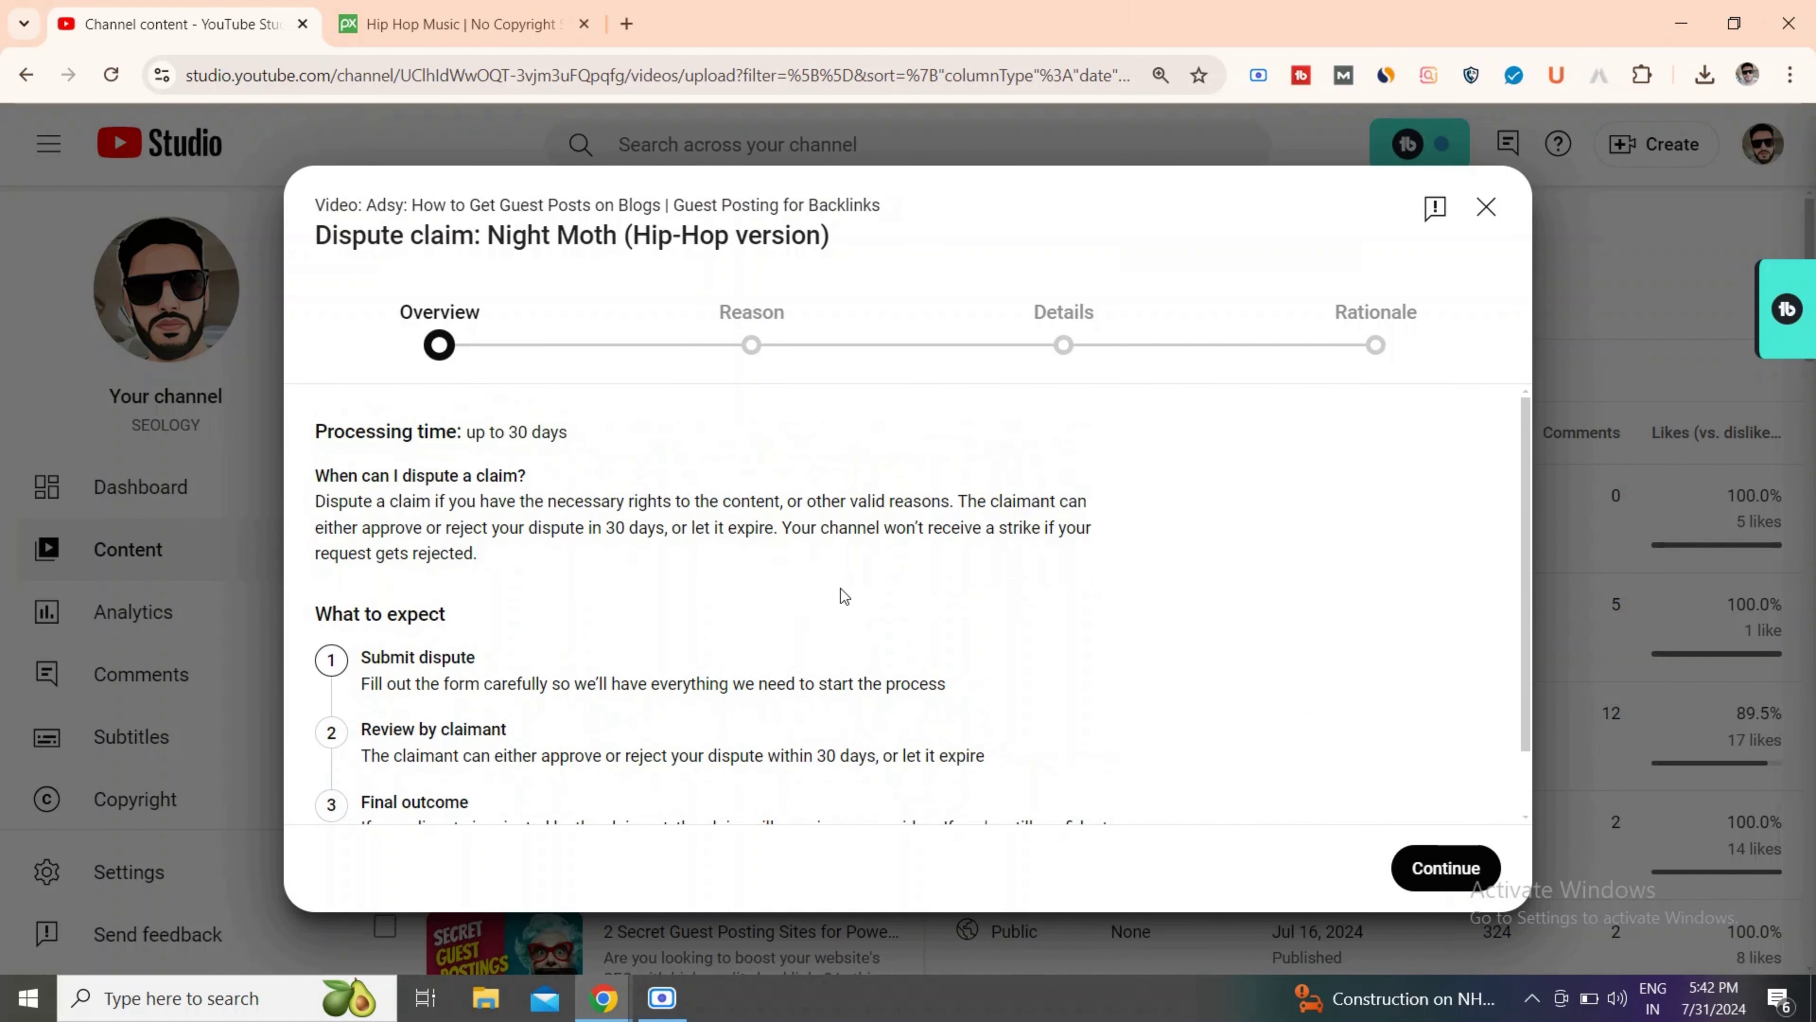
{"action": "scroll", "coordinate": [845, 595], "scroll_direction": "down", "scroll_amount": 2}
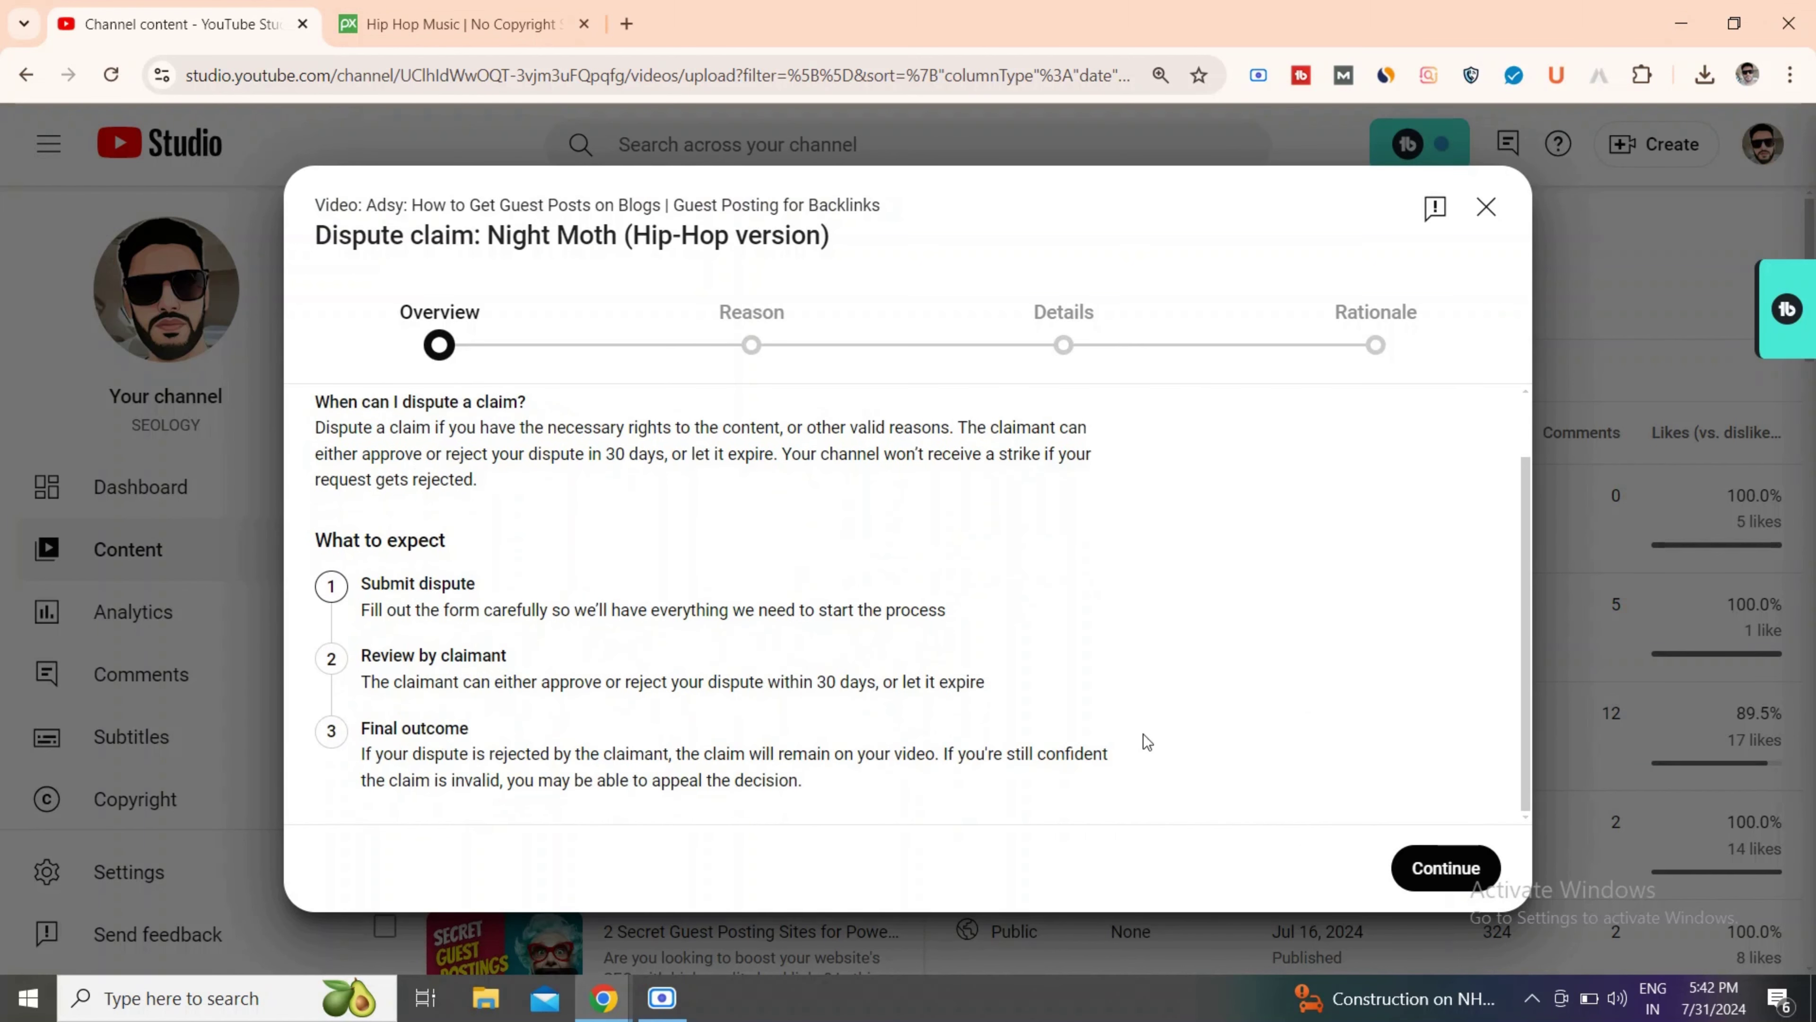
{"action": "left_click", "coordinate": [1441, 866]}
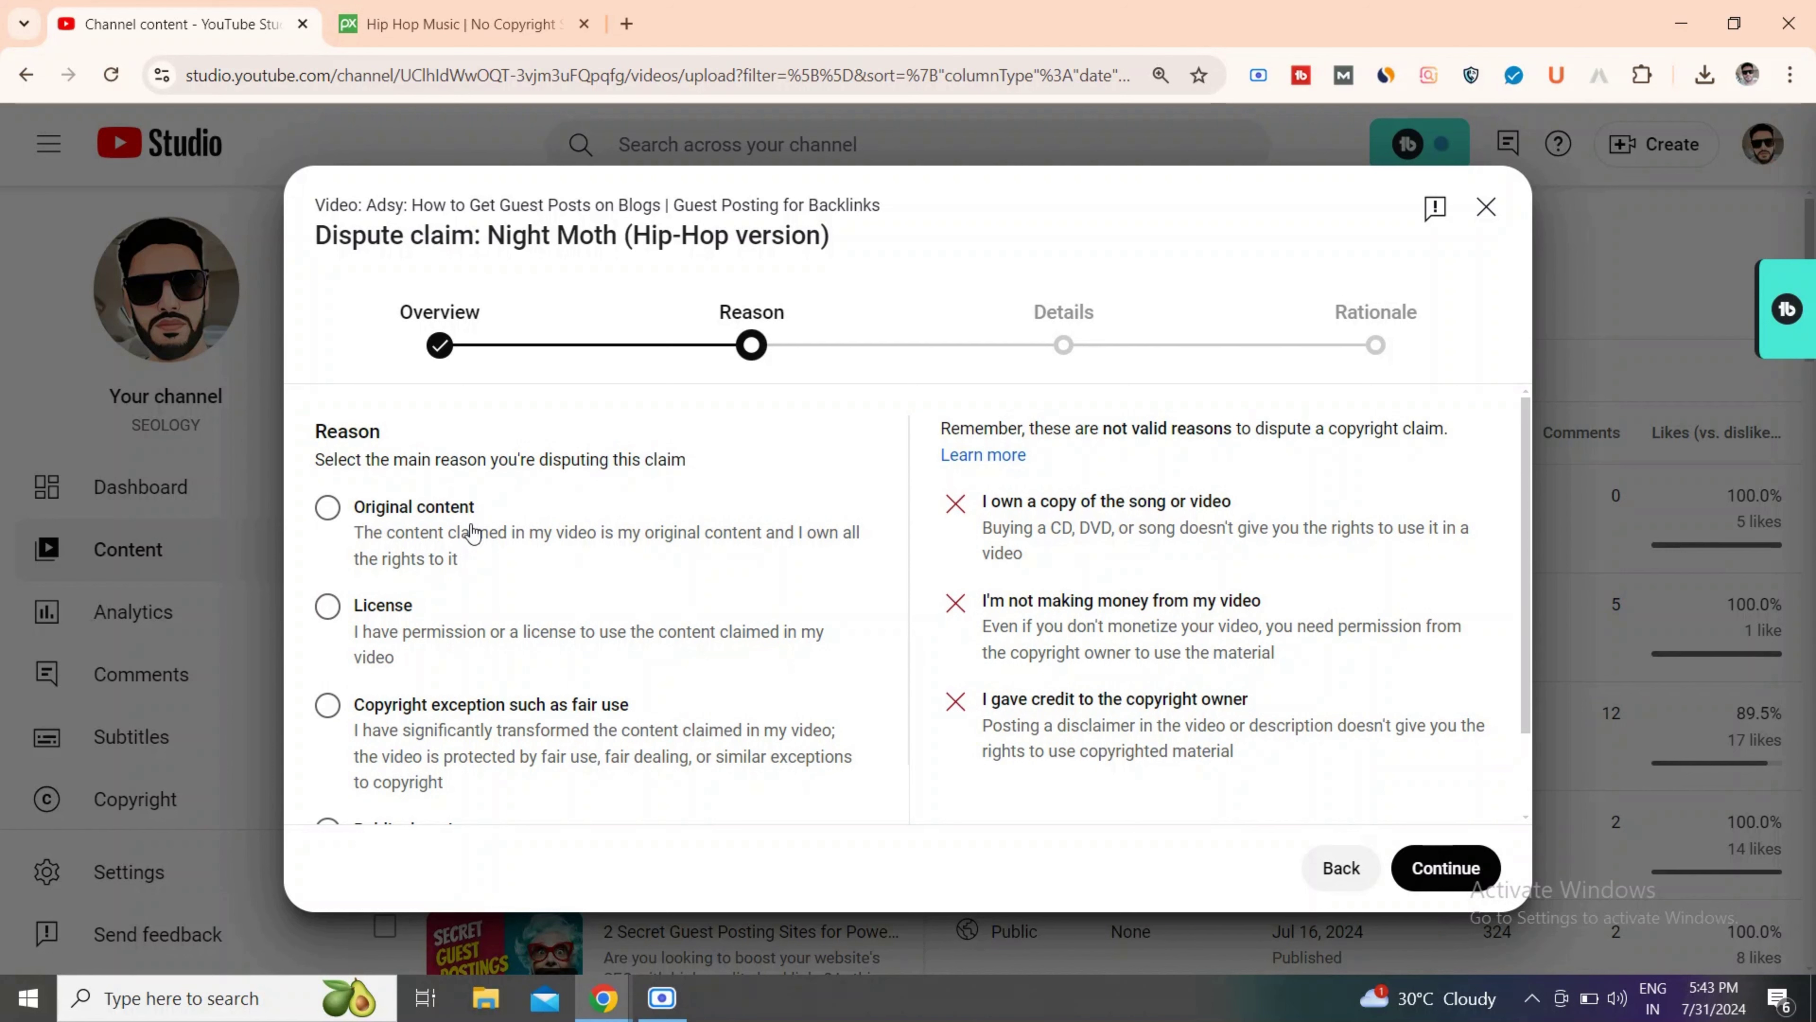
Select License as the main reason for the dispute and proceed to the details.
{"action": "scroll", "coordinate": [466, 629], "scroll_direction": "down", "scroll_amount": 2}
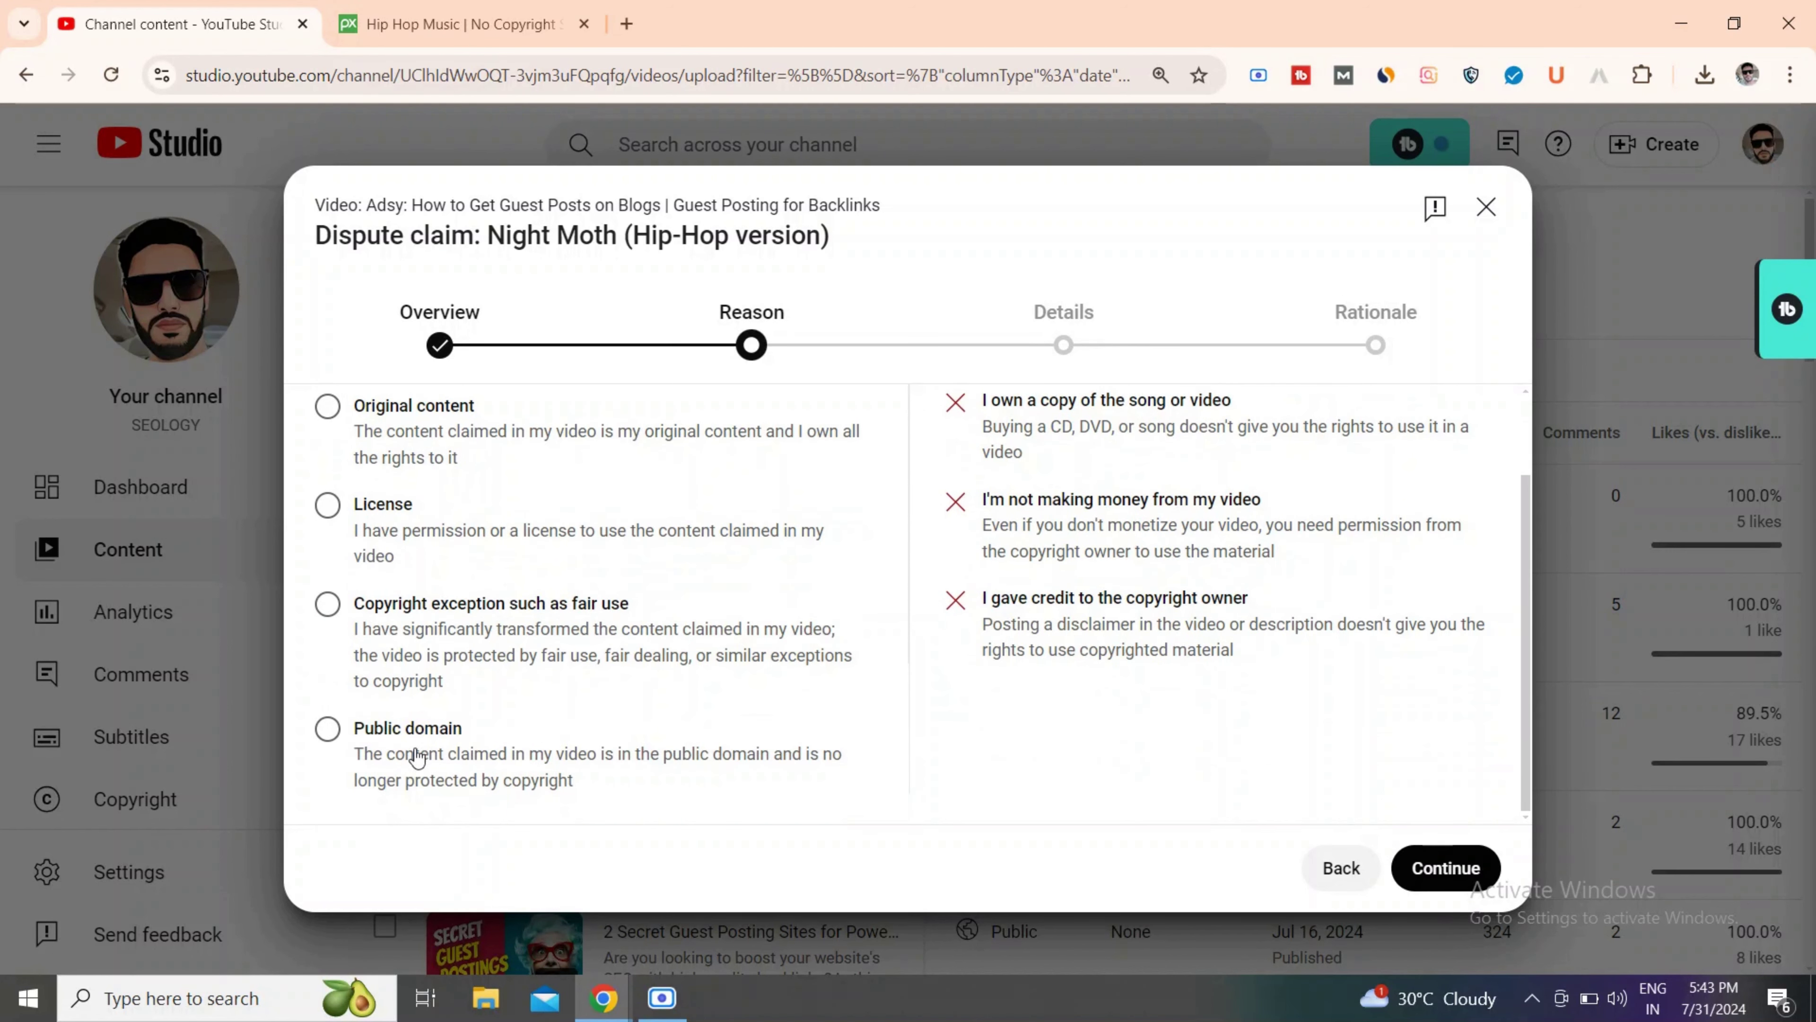
{"action": "scroll", "coordinate": [461, 744], "scroll_direction": "up", "scroll_amount": 1}
{"action": "scroll", "coordinate": [462, 744], "scroll_direction": "up", "scroll_amount": 2}
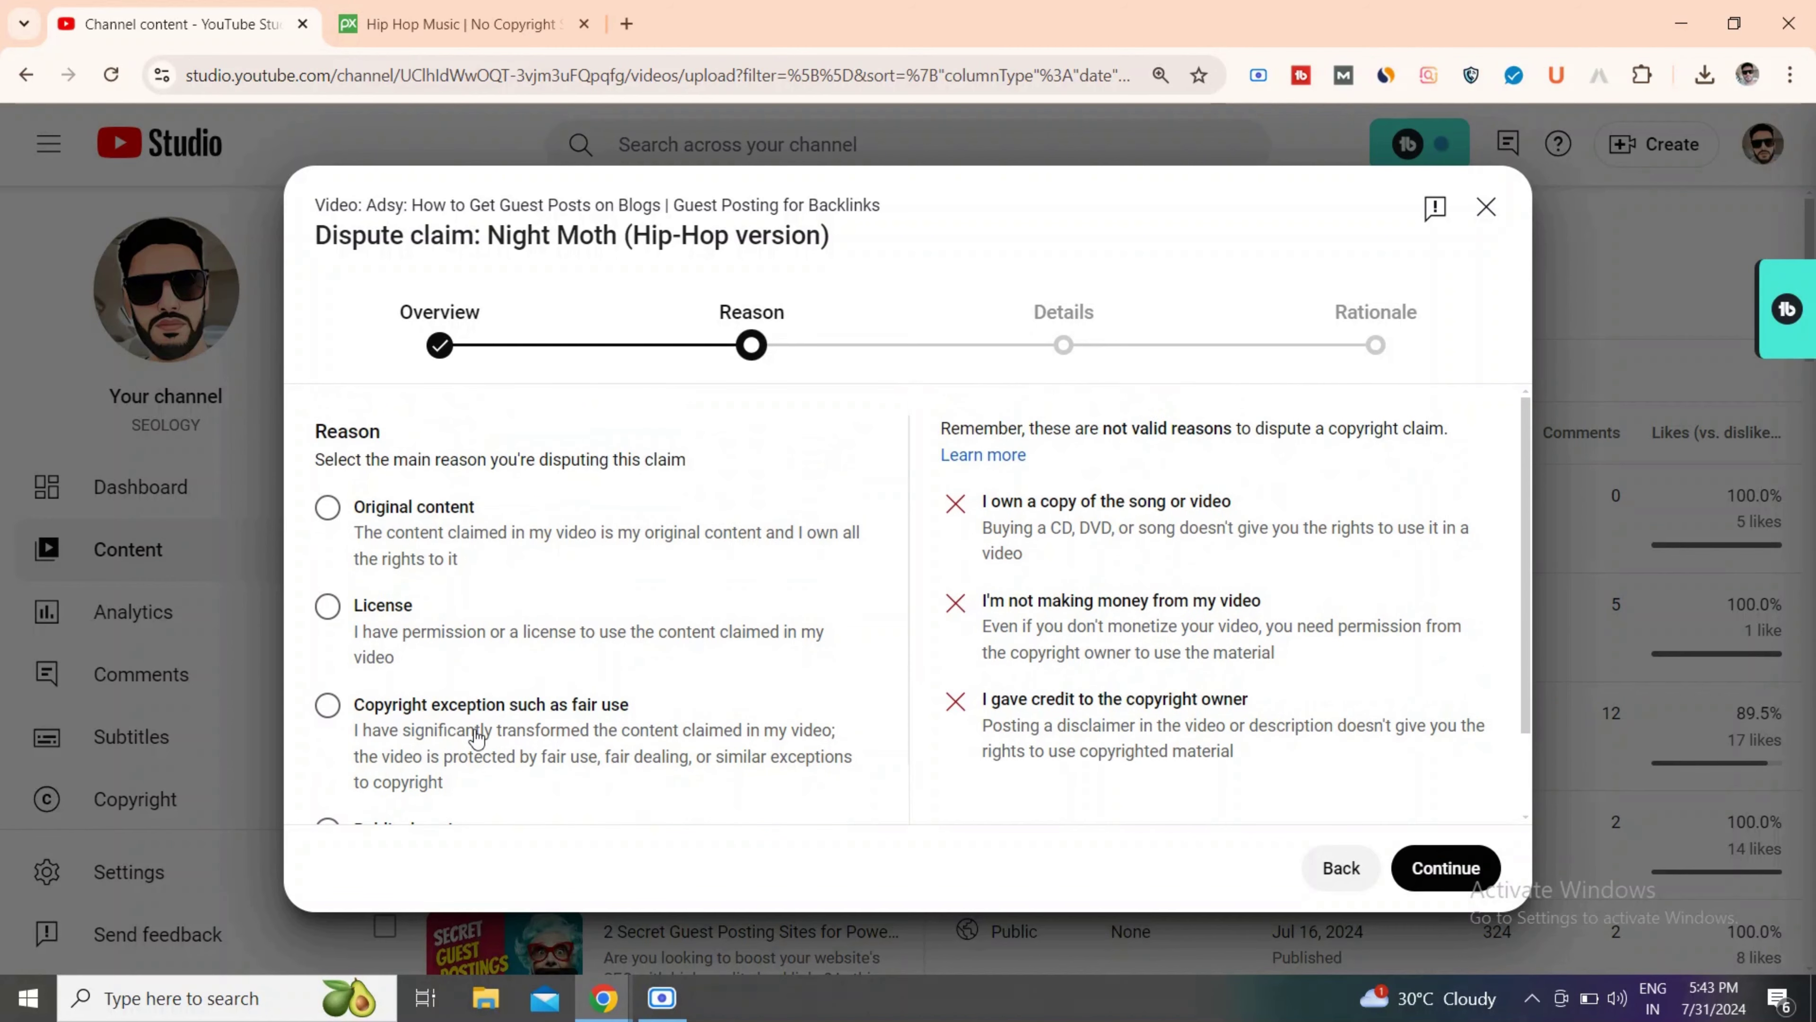
{"action": "left_click", "coordinate": [328, 610]}
{"action": "left_click", "coordinate": [1456, 880]}
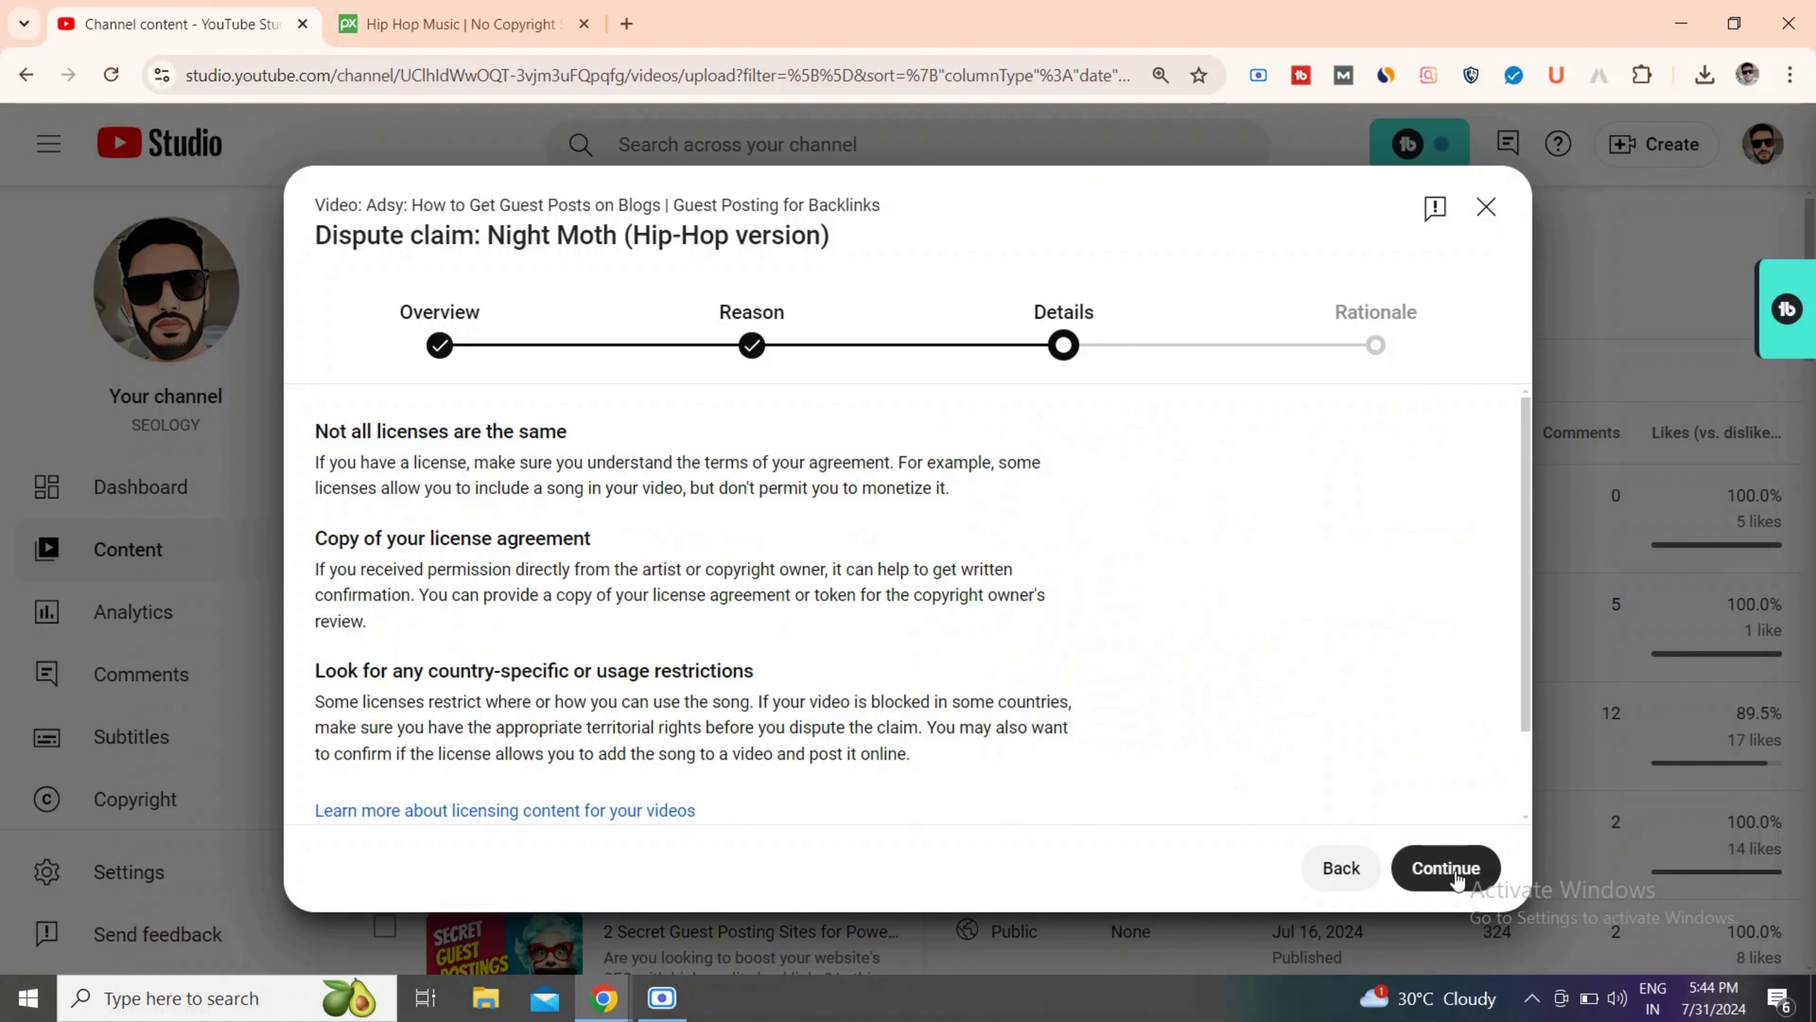
Confirm having the copyright owner's permission to use the content and proceed to the rationale.
{"action": "scroll", "coordinate": [1309, 714], "scroll_direction": "down", "scroll_amount": 2}
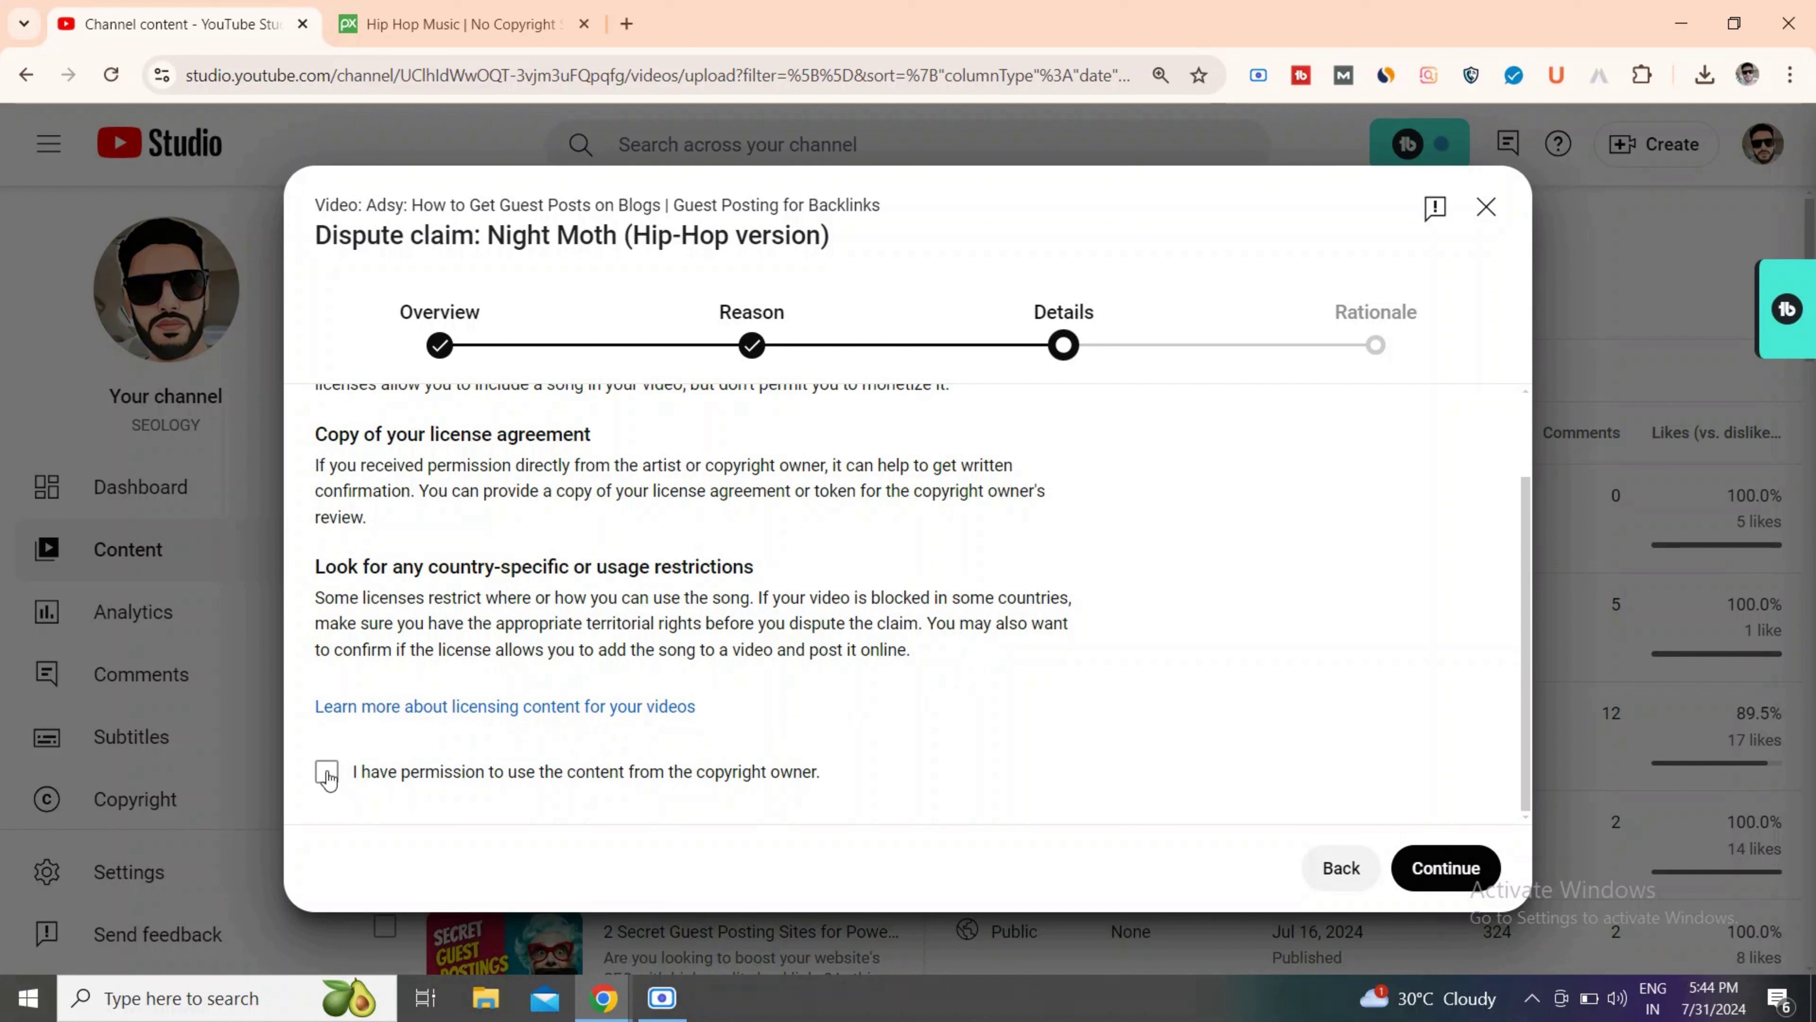
{"action": "left_click", "coordinate": [327, 774]}
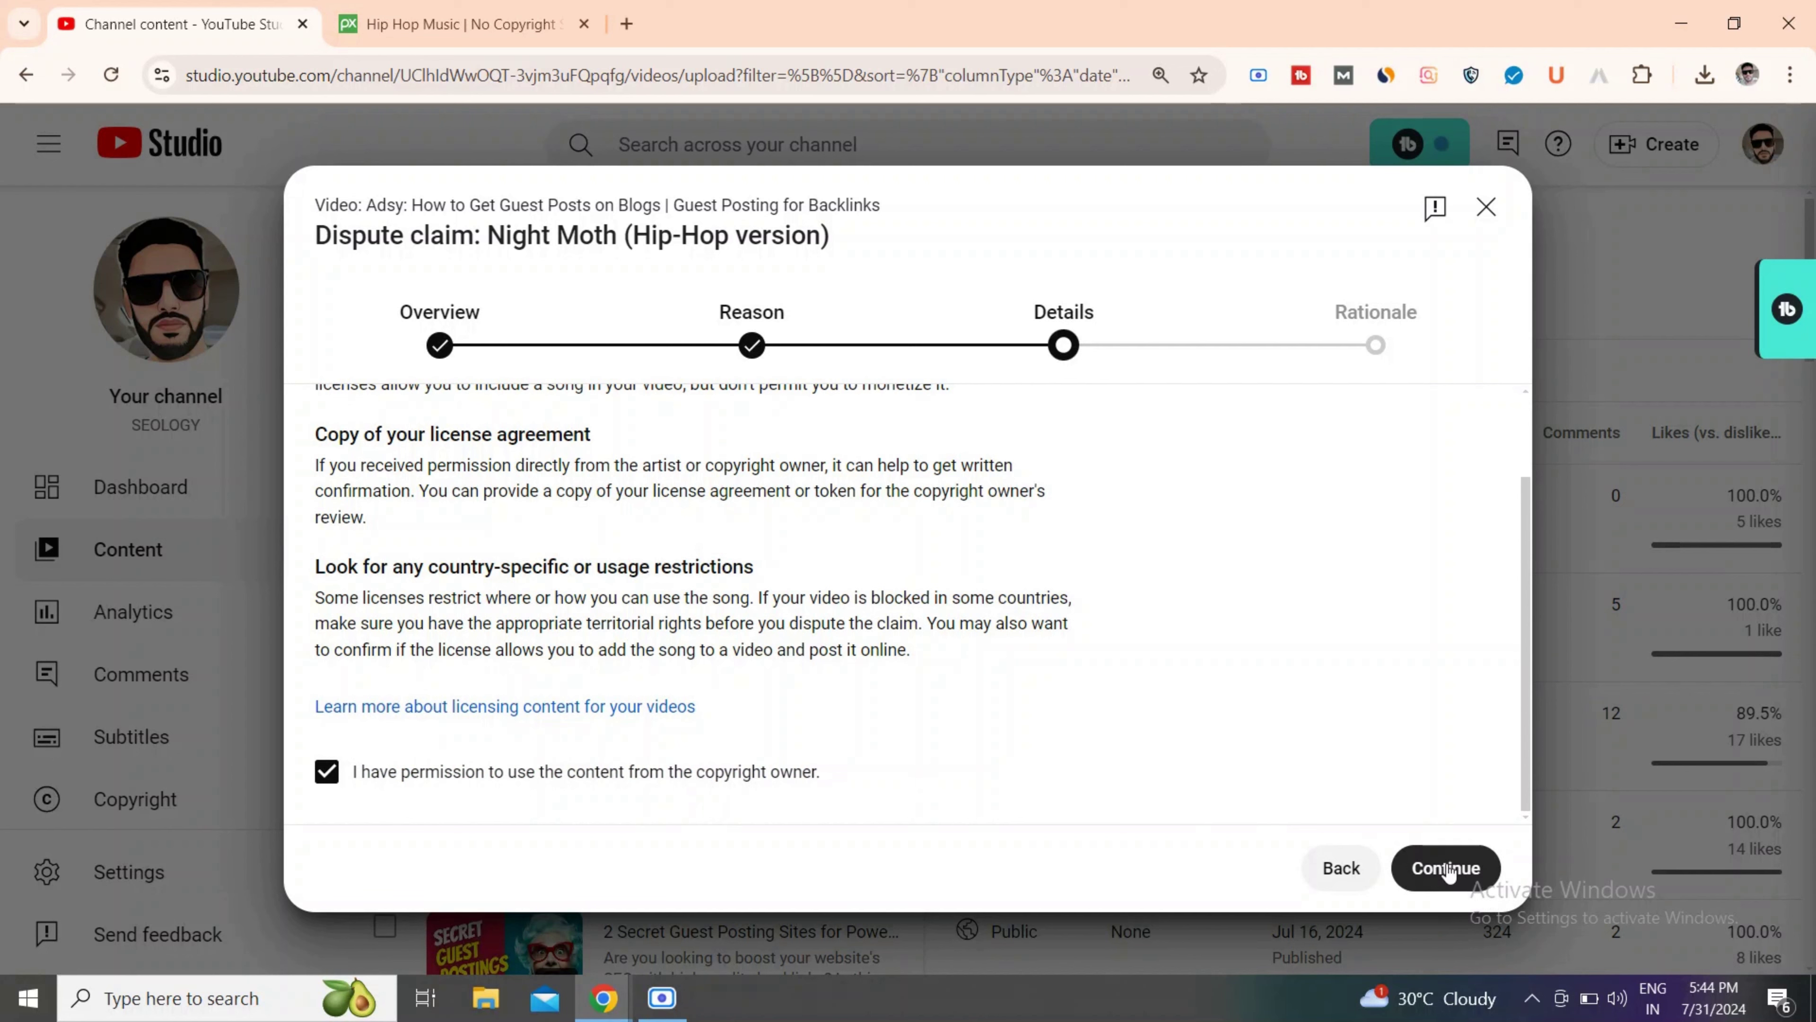
{"action": "left_click", "coordinate": [1446, 869]}
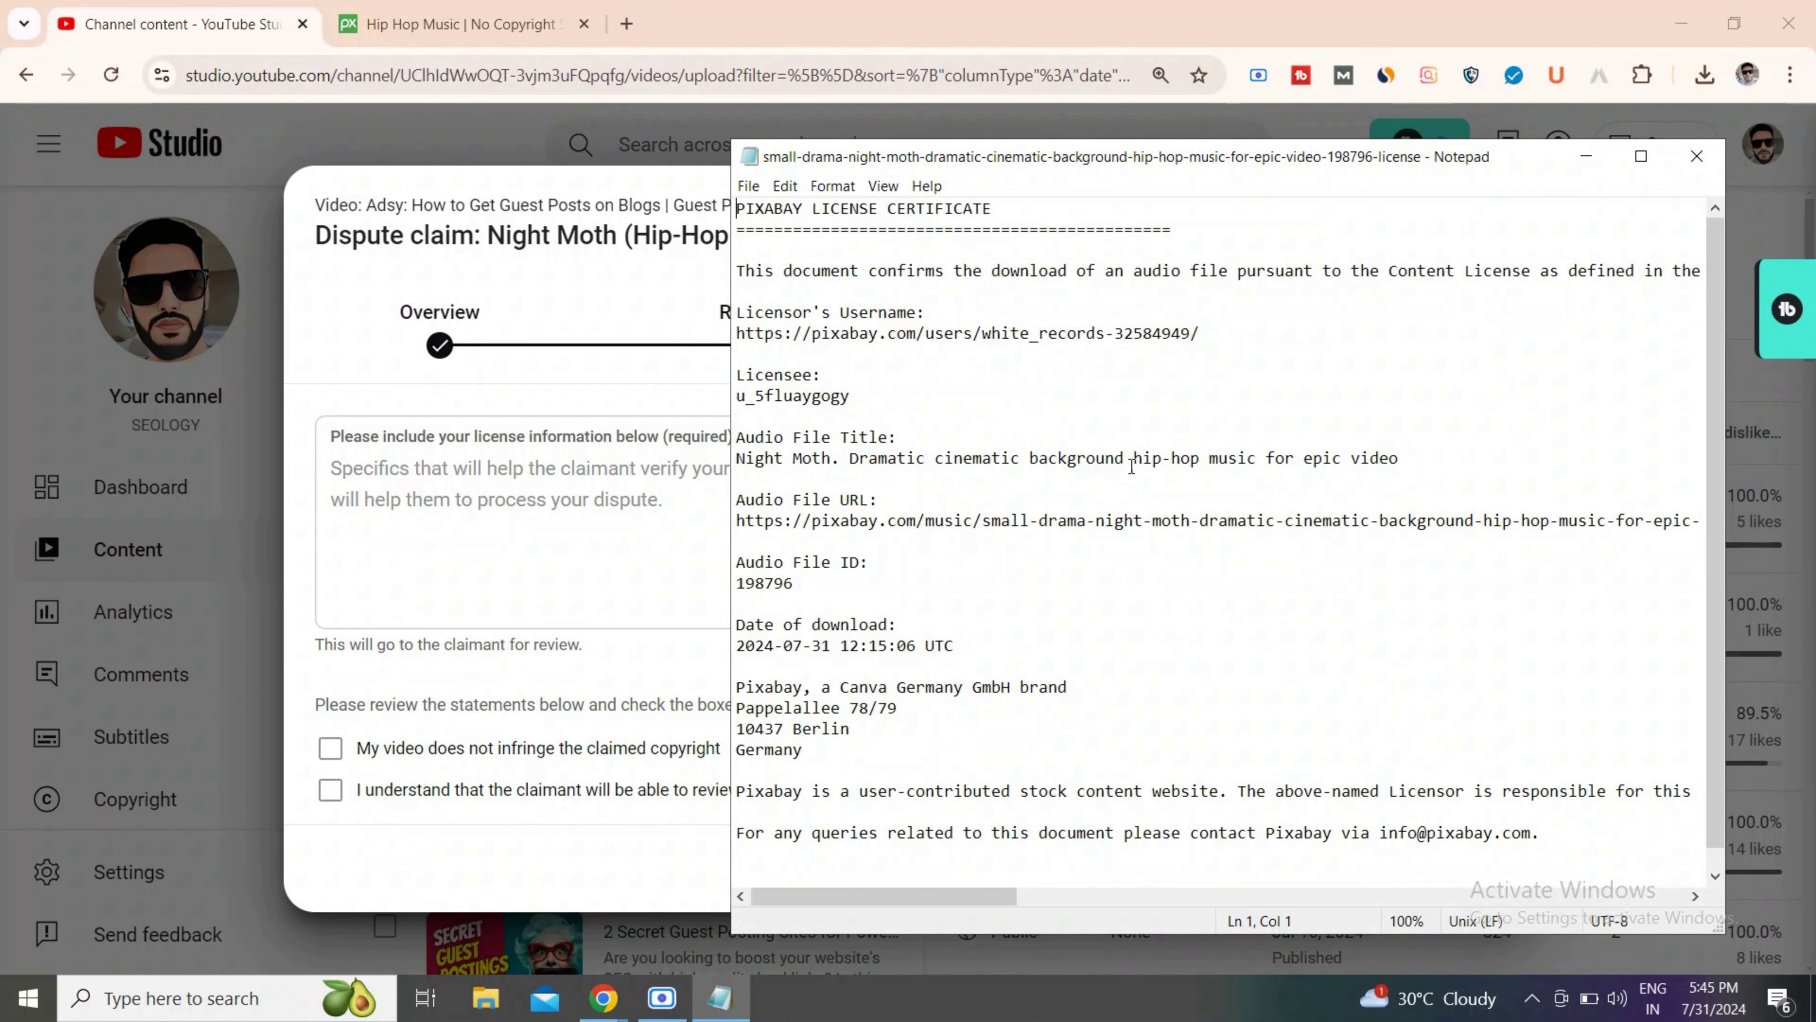
Copy the full Pixabay license certificate text from Notepad into the dispute's required license information.
{"action": "key", "text": "ctrl+a"}
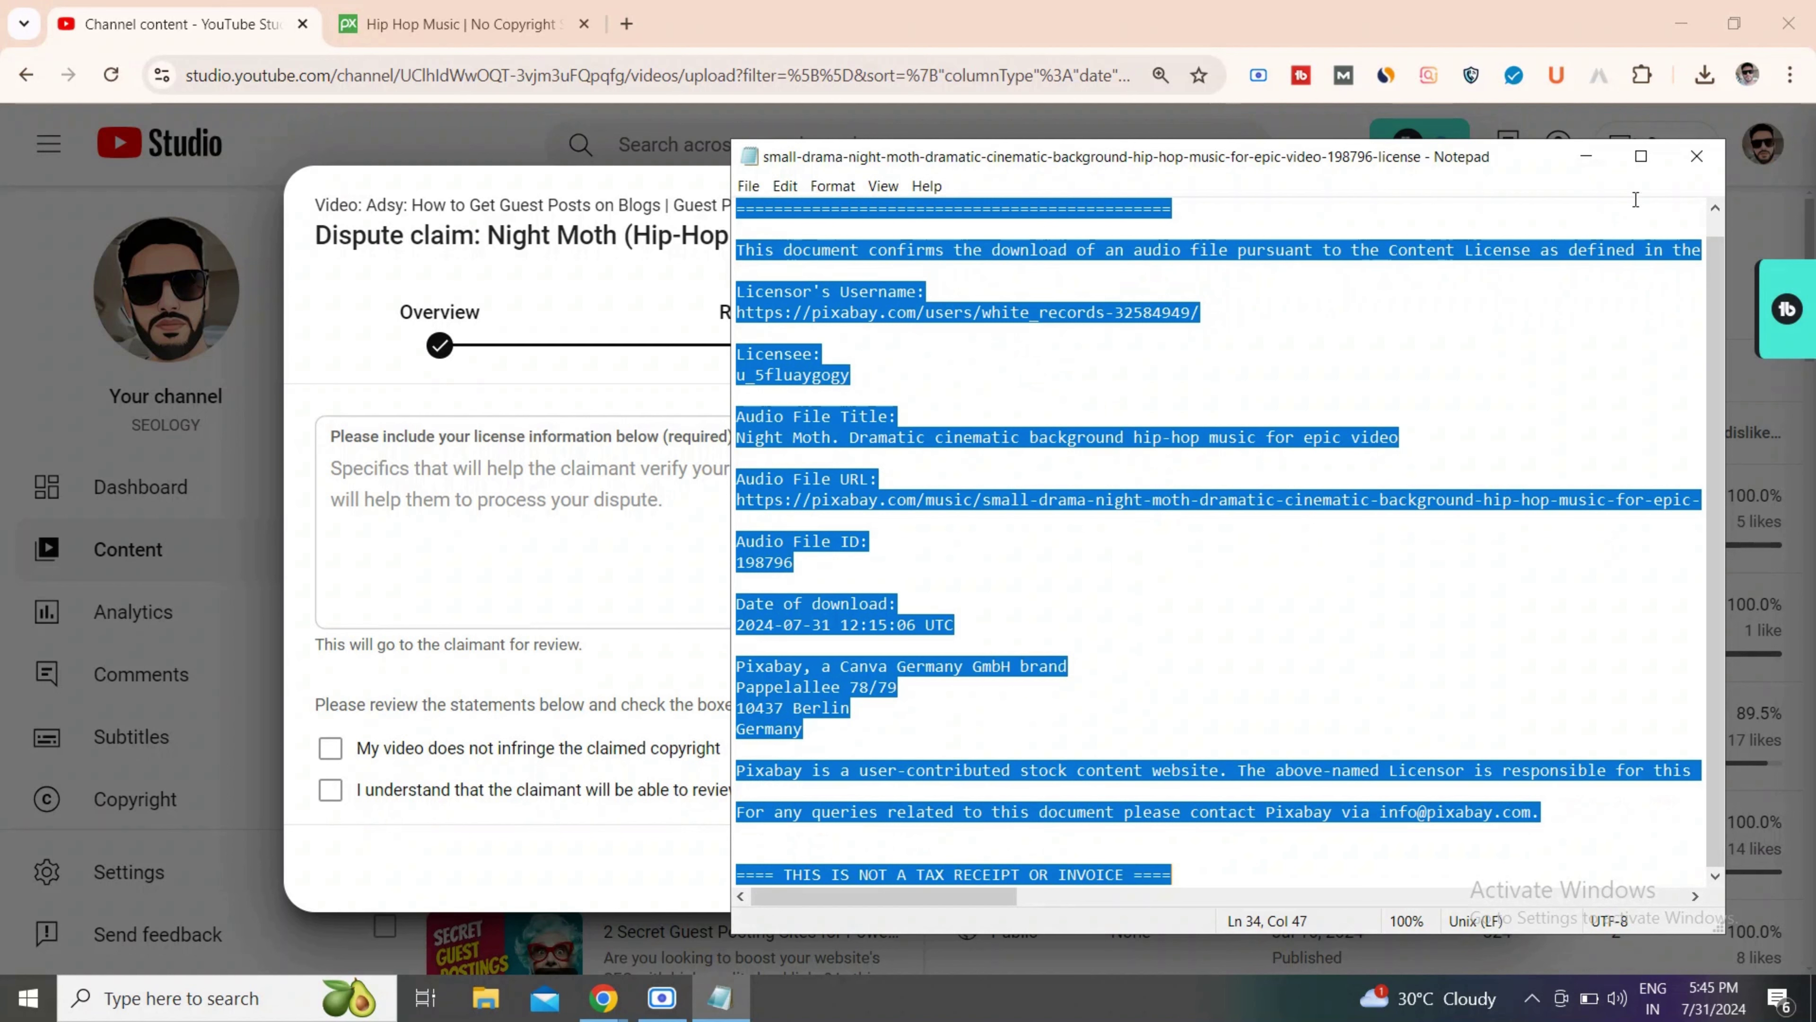
{"action": "left_click", "coordinate": [1697, 156]}
{"action": "left_click", "coordinate": [690, 502]}
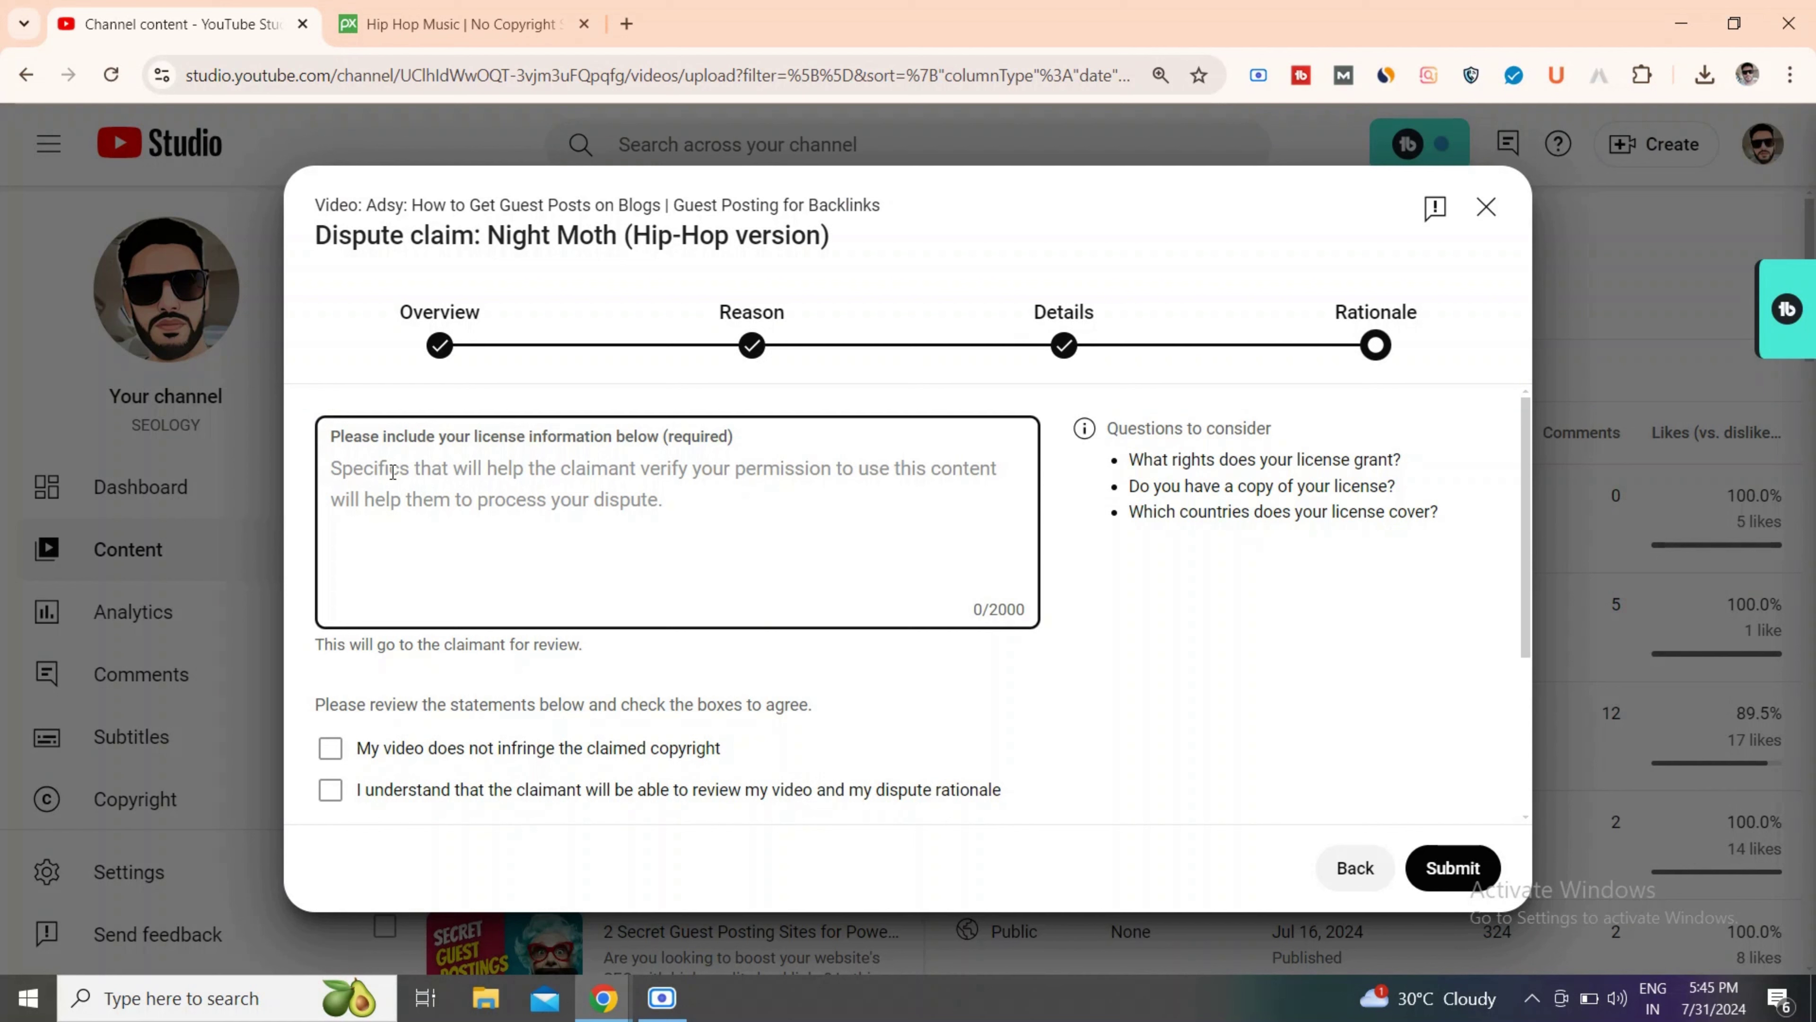
{"action": "key", "text": "ctrl+v"}
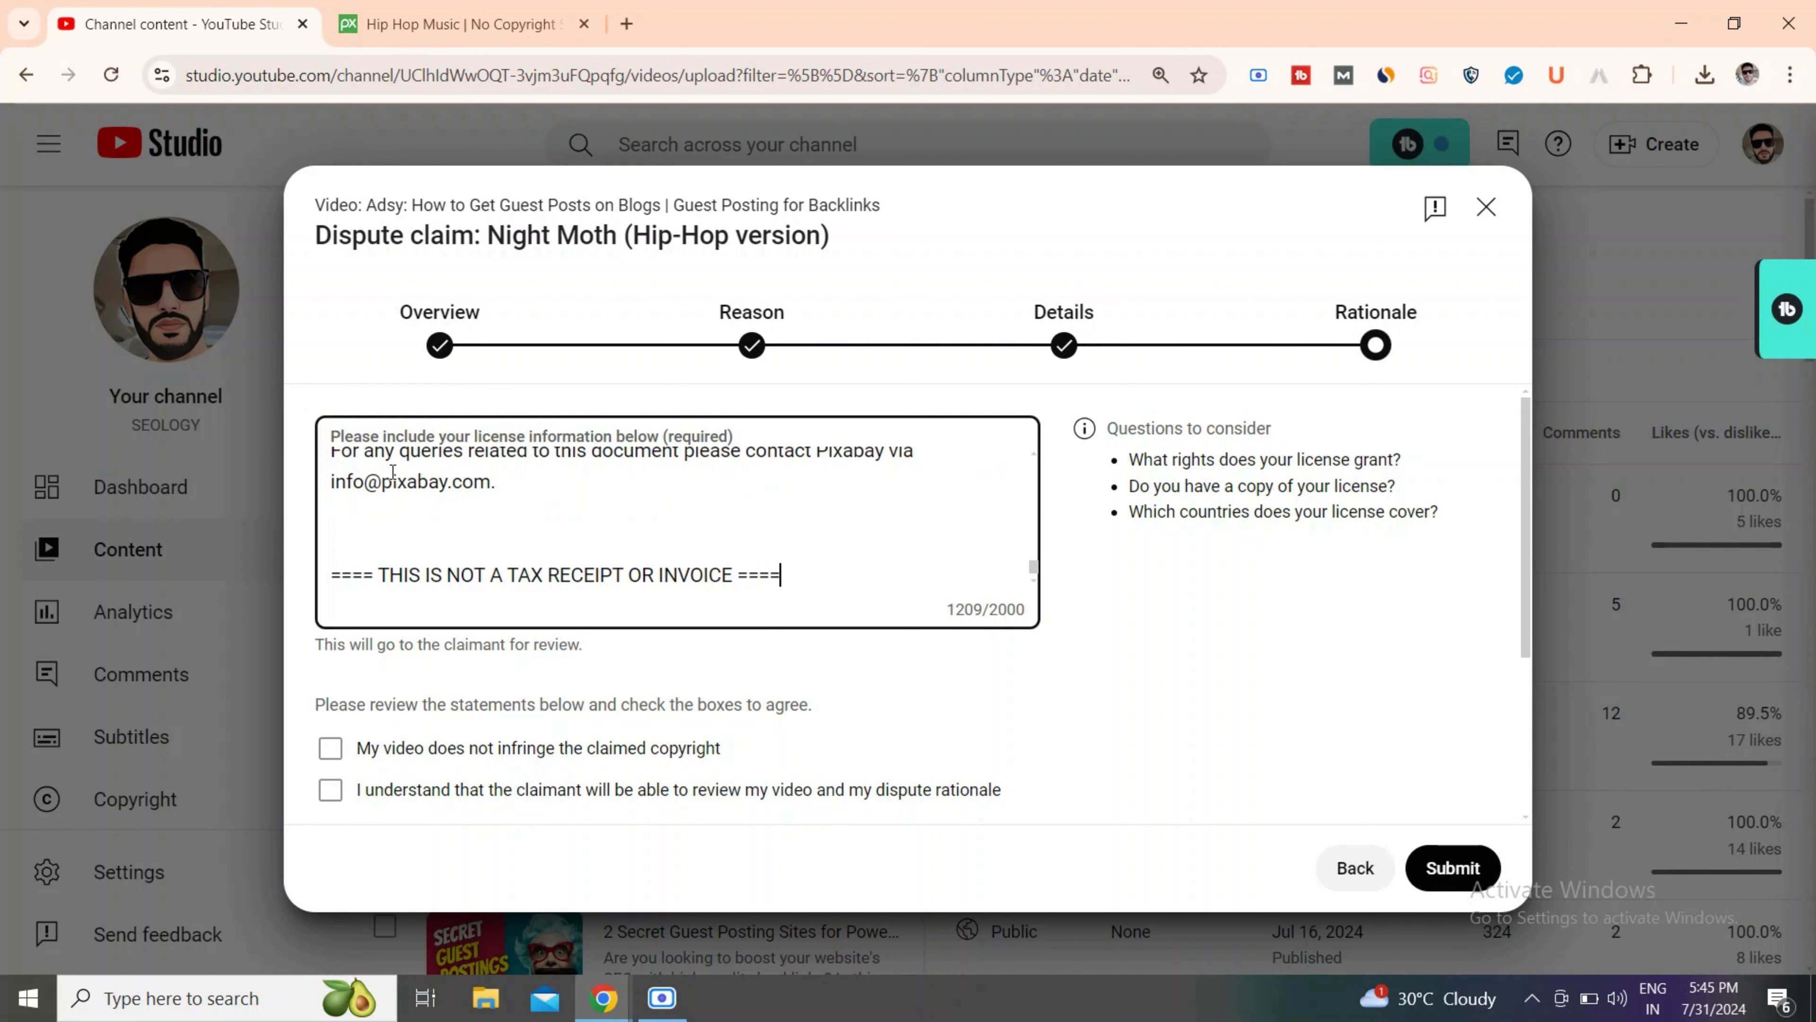
Delete the Pixabay contact line and the tax receipt note from the end of the pasted license text.
{"action": "key", "text": "shift+Up"}
{"action": "key", "text": "shift+Up"}
{"action": "key", "text": "shift+Up"}
{"action": "key", "text": "shift+Up"}
{"action": "key", "text": "shift+Up"}
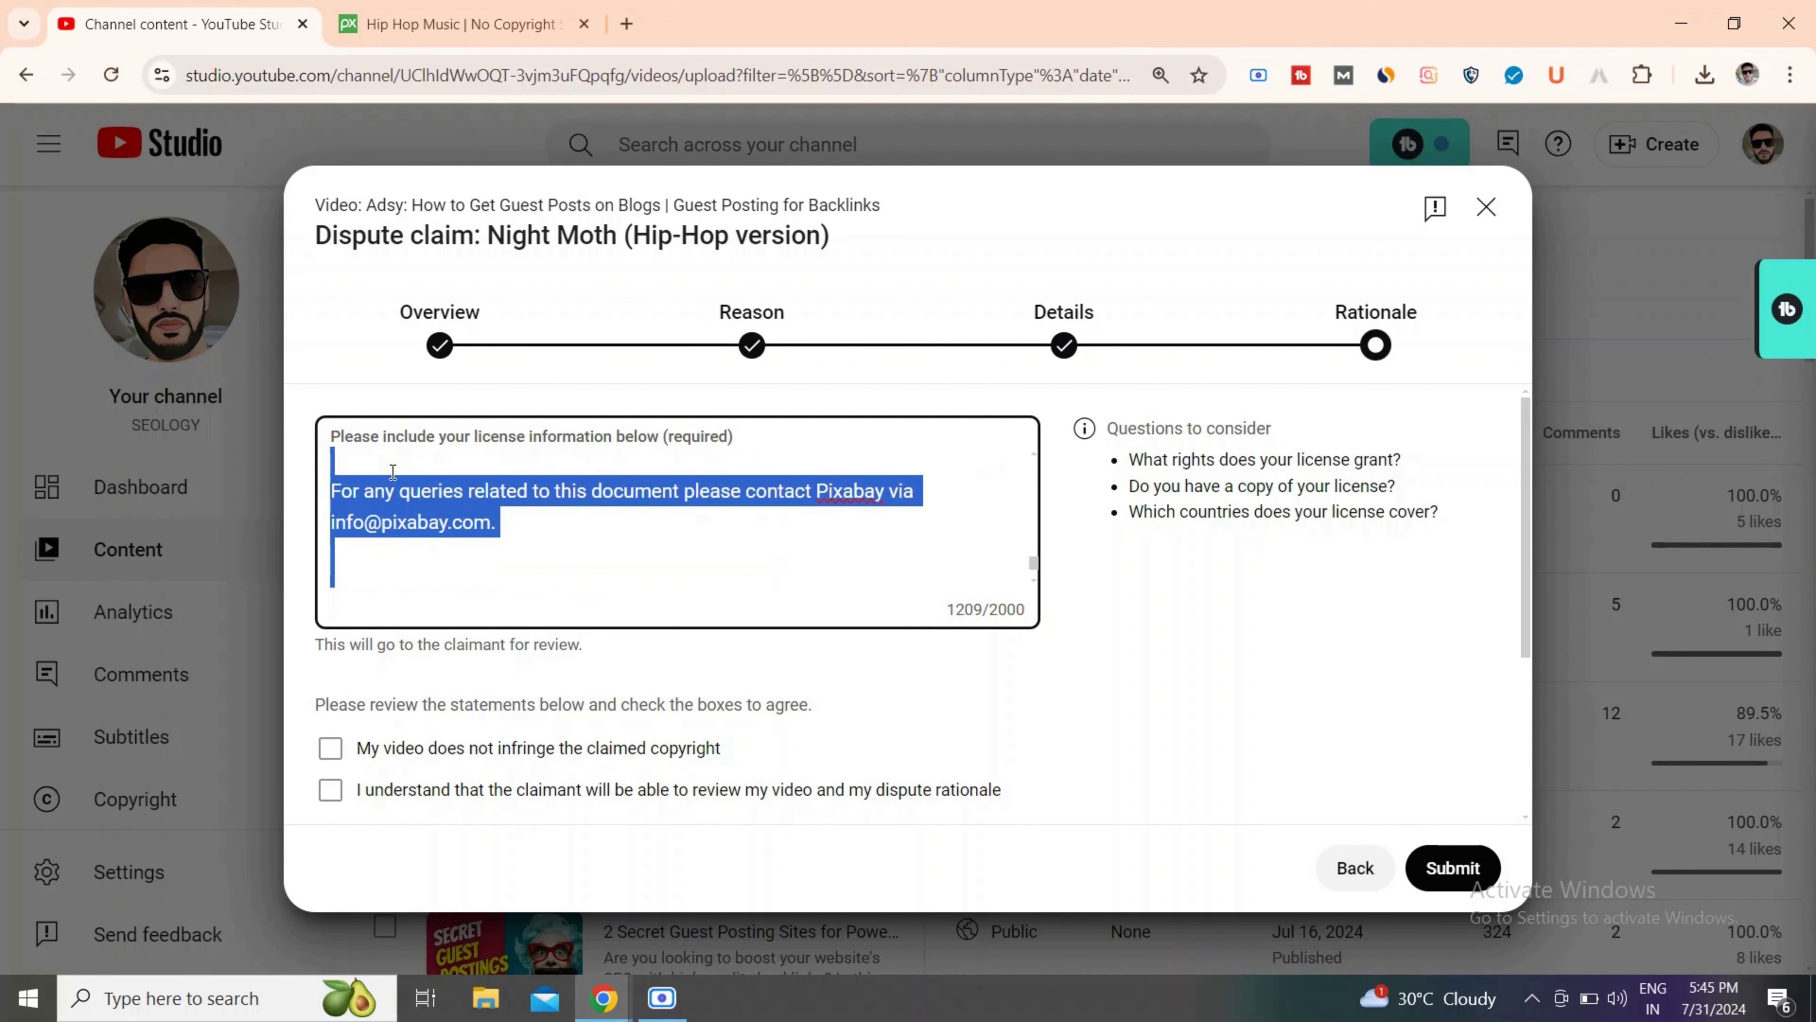
{"action": "key", "text": "BackSpace"}
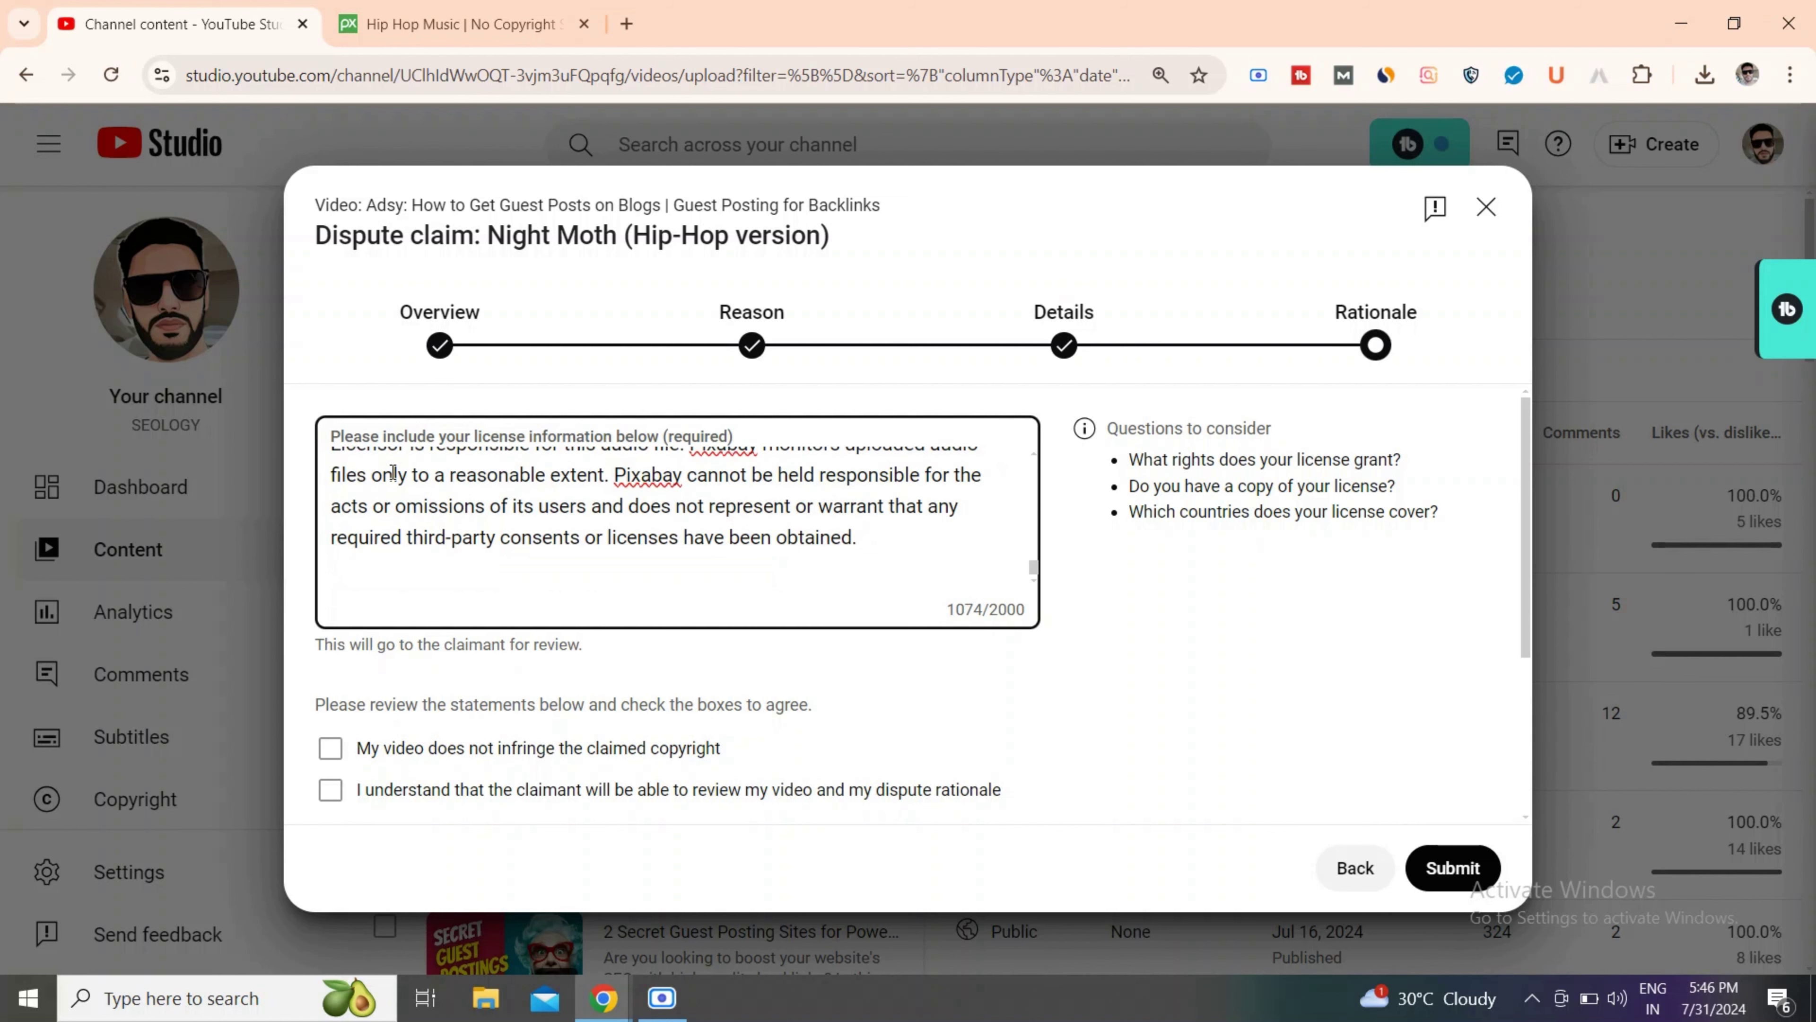
{"action": "key", "text": "BackSpace"}
{"action": "left_click", "coordinate": [839, 685]}
Agree to all three dispute statements on non-infringement, claimant review and fraudulent disputes.
{"action": "scroll", "coordinate": [838, 686], "scroll_direction": "down", "scroll_amount": 4}
{"action": "scroll", "coordinate": [844, 688], "scroll_direction": "up", "scroll_amount": 4}
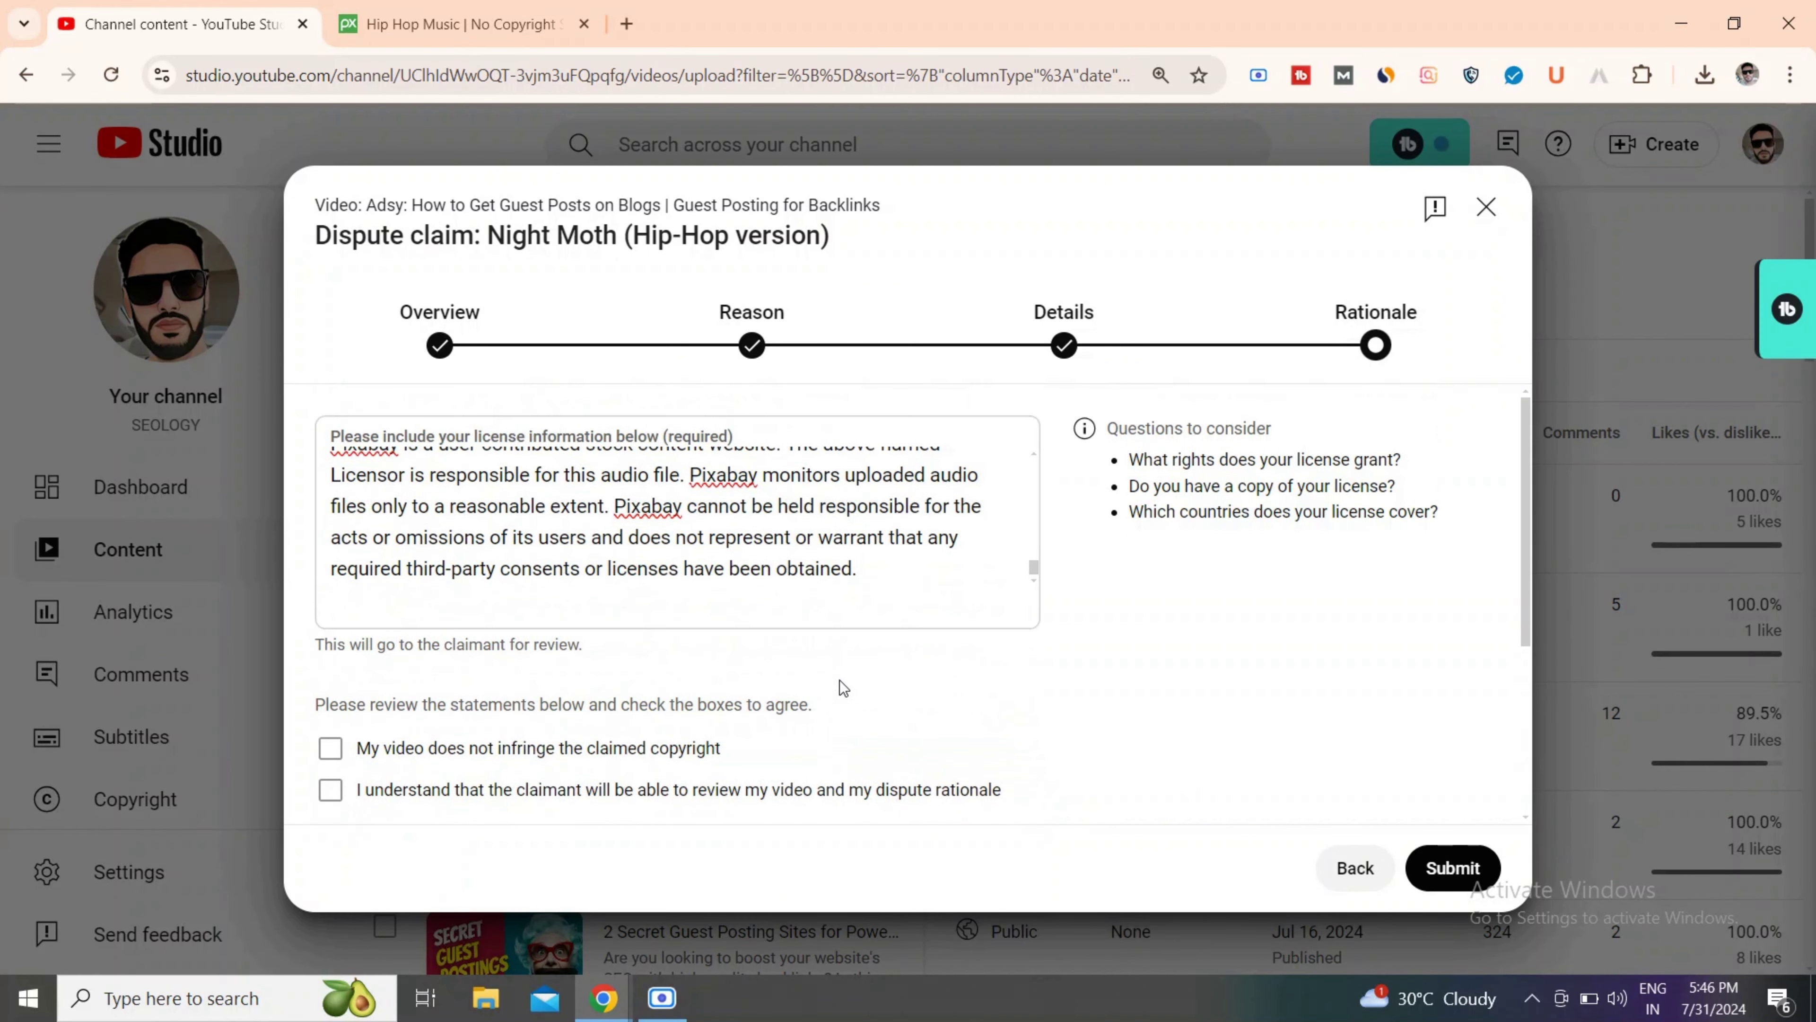
{"action": "scroll", "coordinate": [844, 688], "scroll_direction": "down", "scroll_amount": 2}
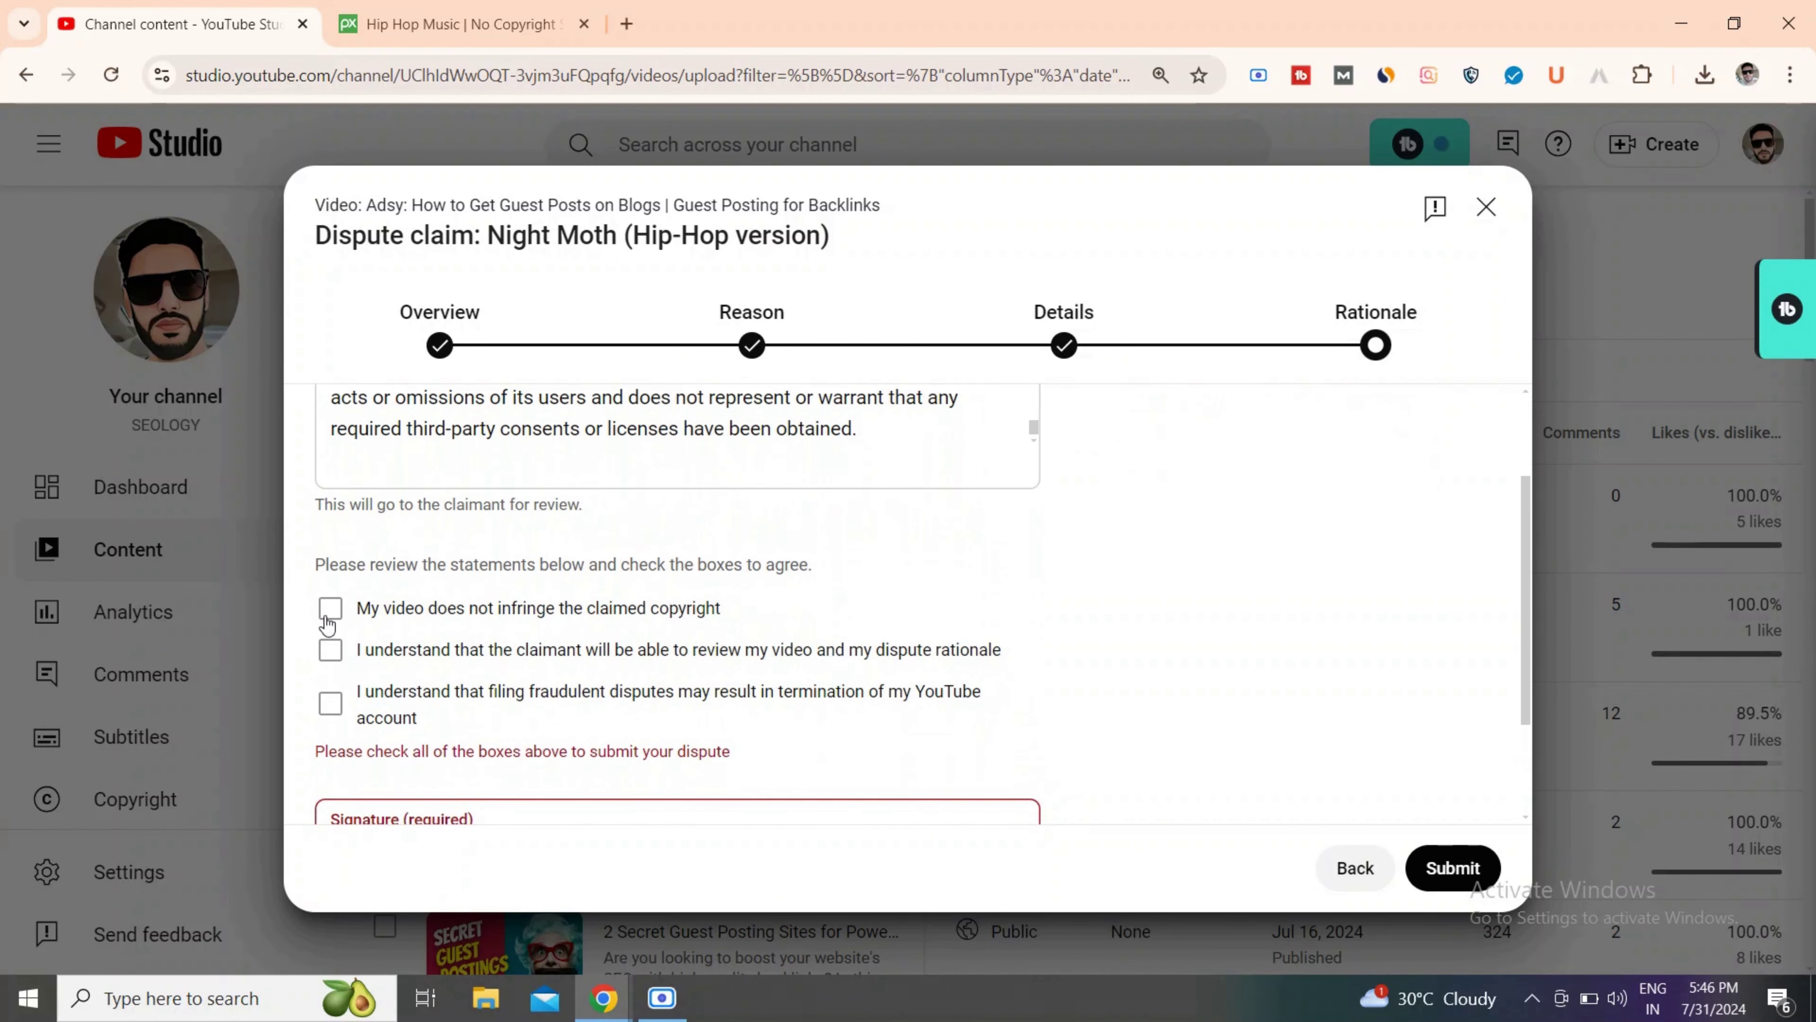
{"action": "left_click", "coordinate": [332, 612]}
{"action": "left_click", "coordinate": [330, 649]}
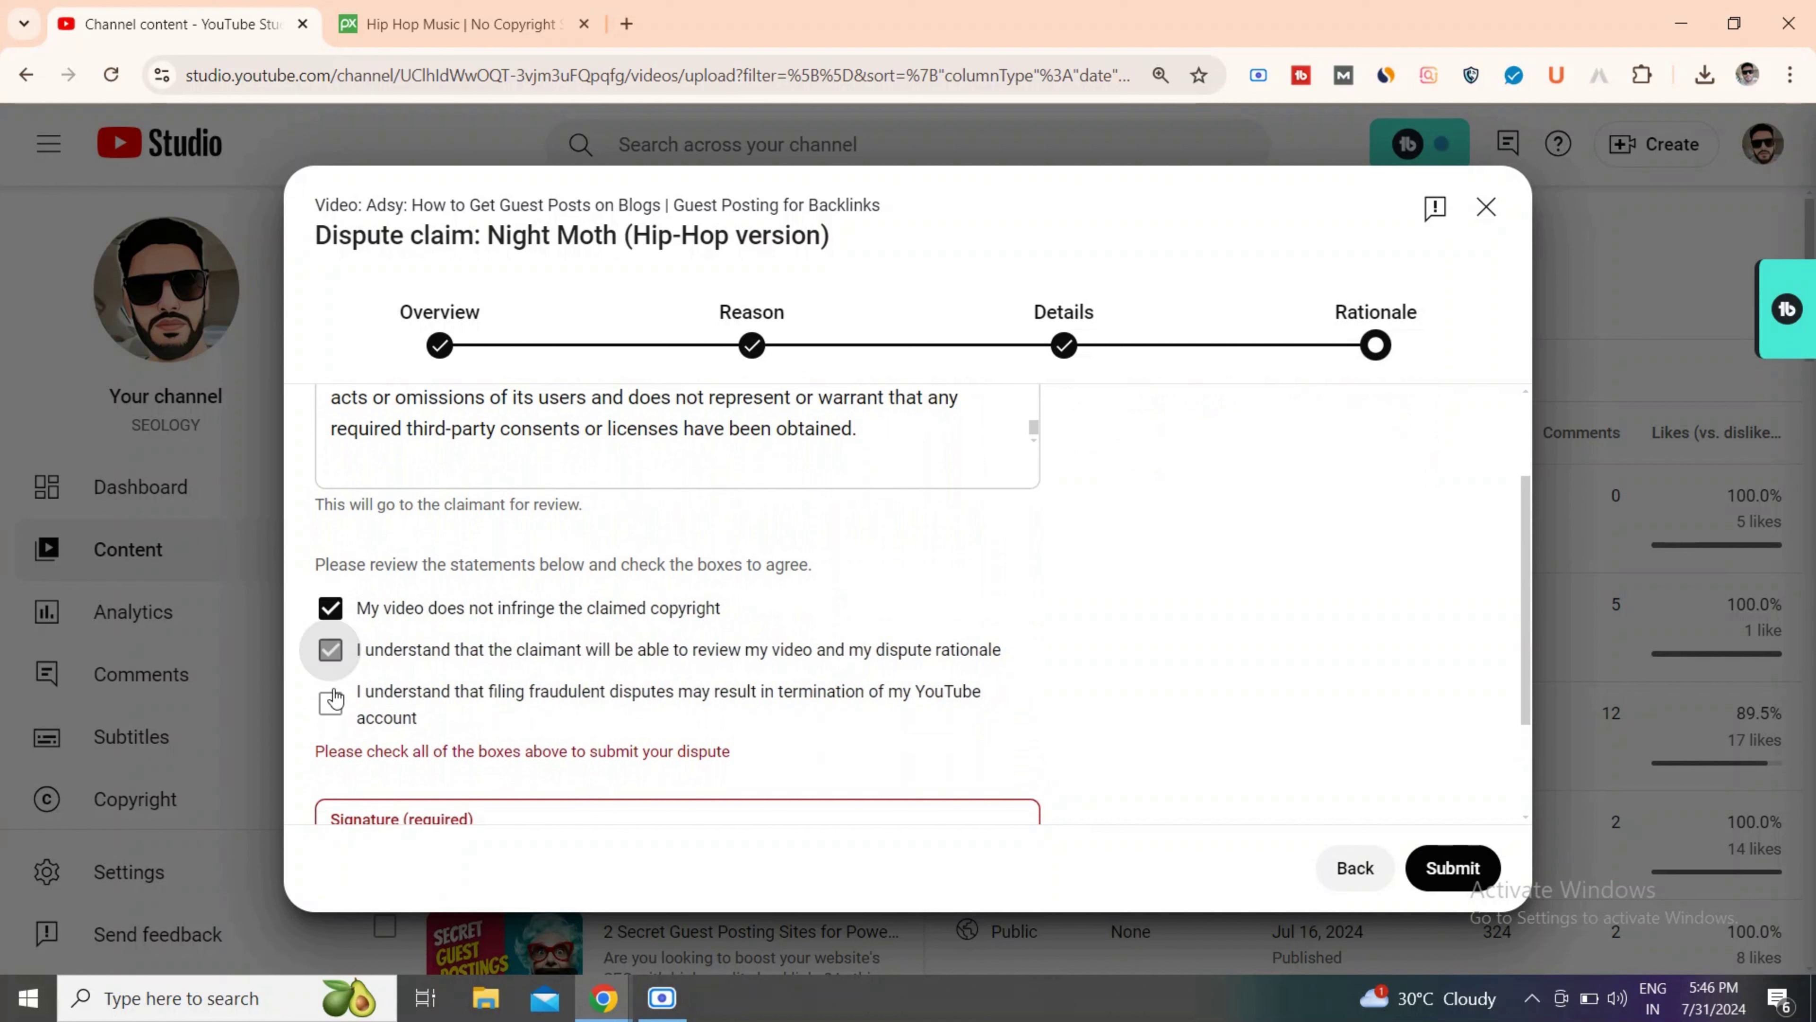
{"action": "left_click", "coordinate": [330, 705]}
{"action": "scroll", "coordinate": [336, 705], "scroll_direction": "down", "scroll_amount": 2}
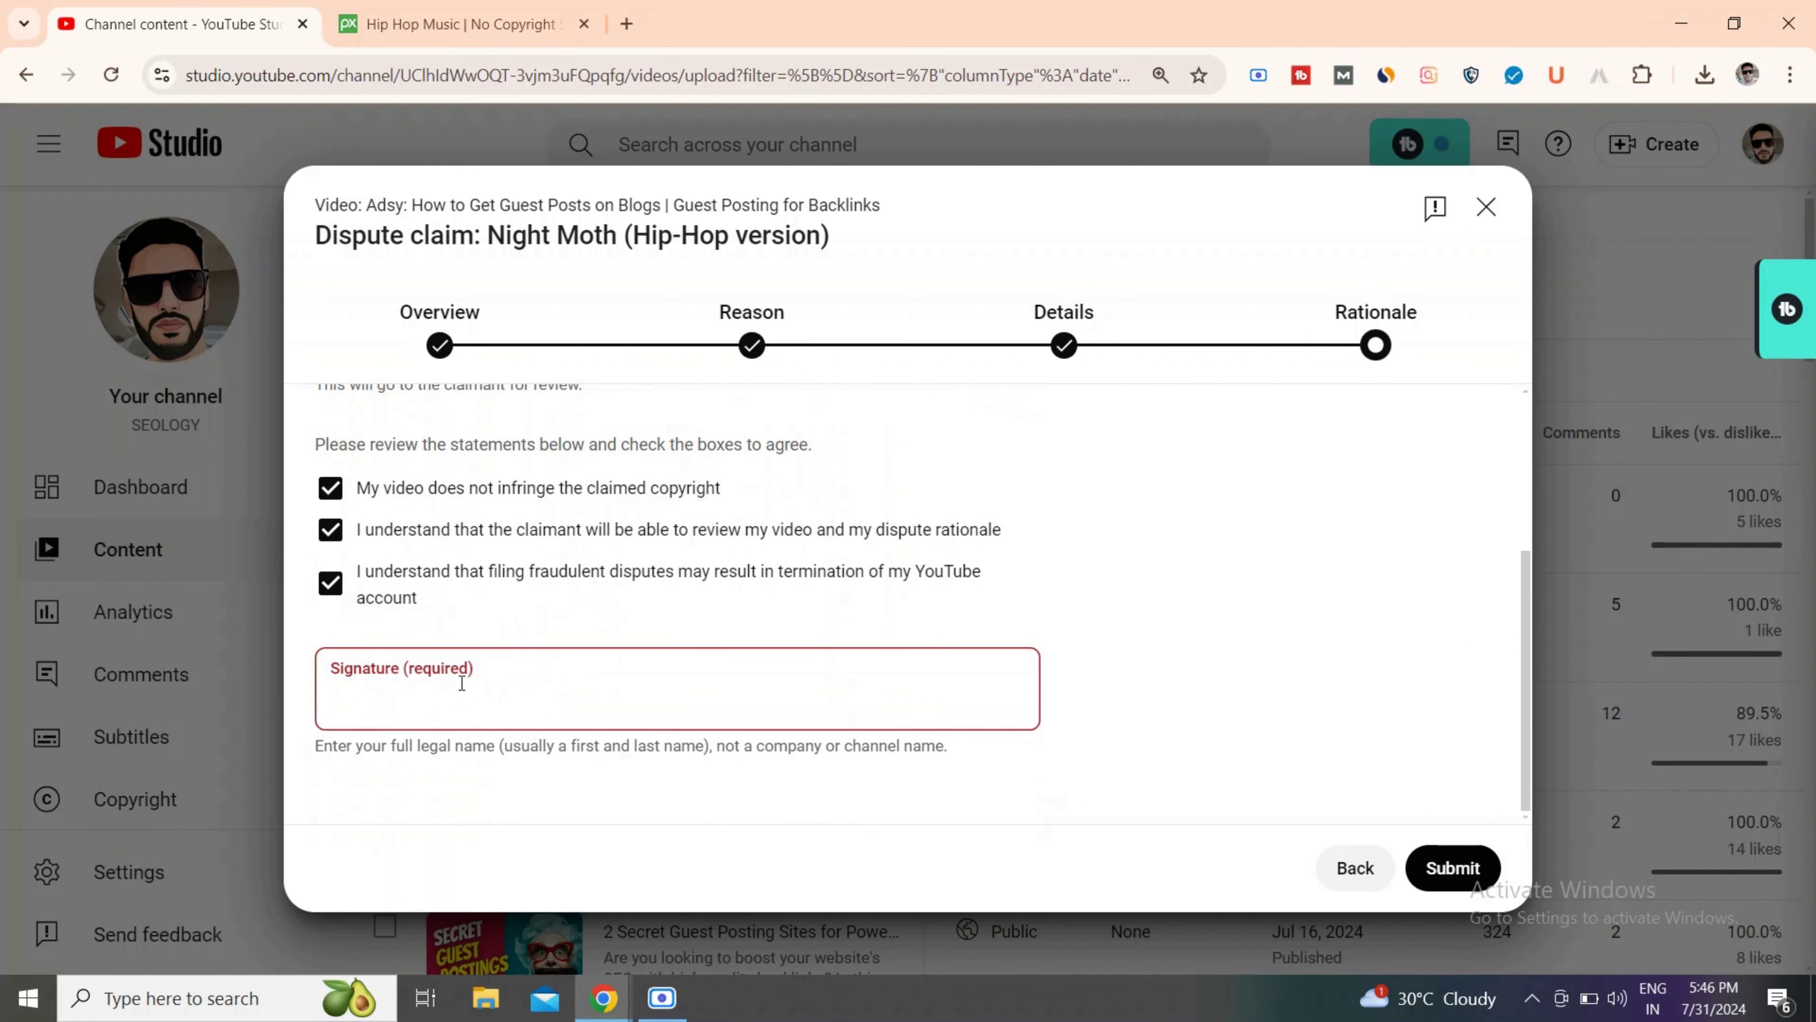
Sign the dispute with the full legal name and submit it.
{"action": "left_click", "coordinate": [433, 696]}
{"action": "type", "text": "Vi"}
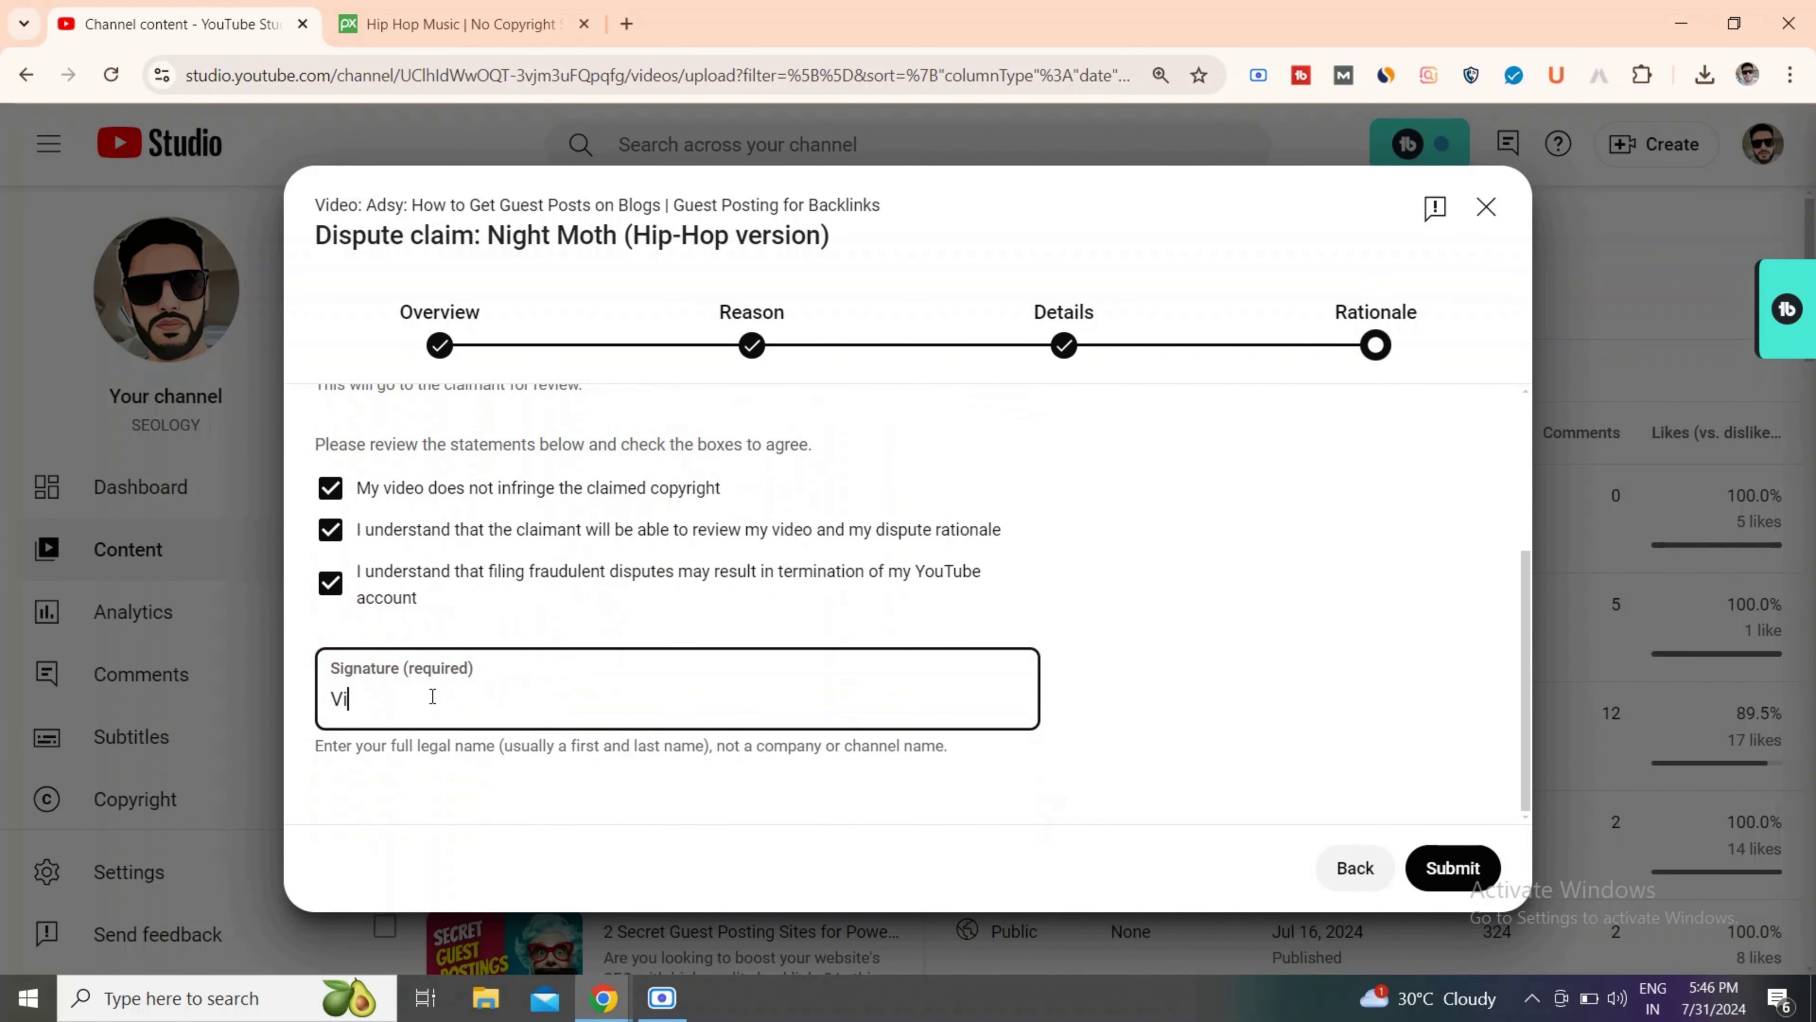
{"action": "type", "text": "shal Kaushik"}
{"action": "left_click", "coordinate": [1445, 869]}
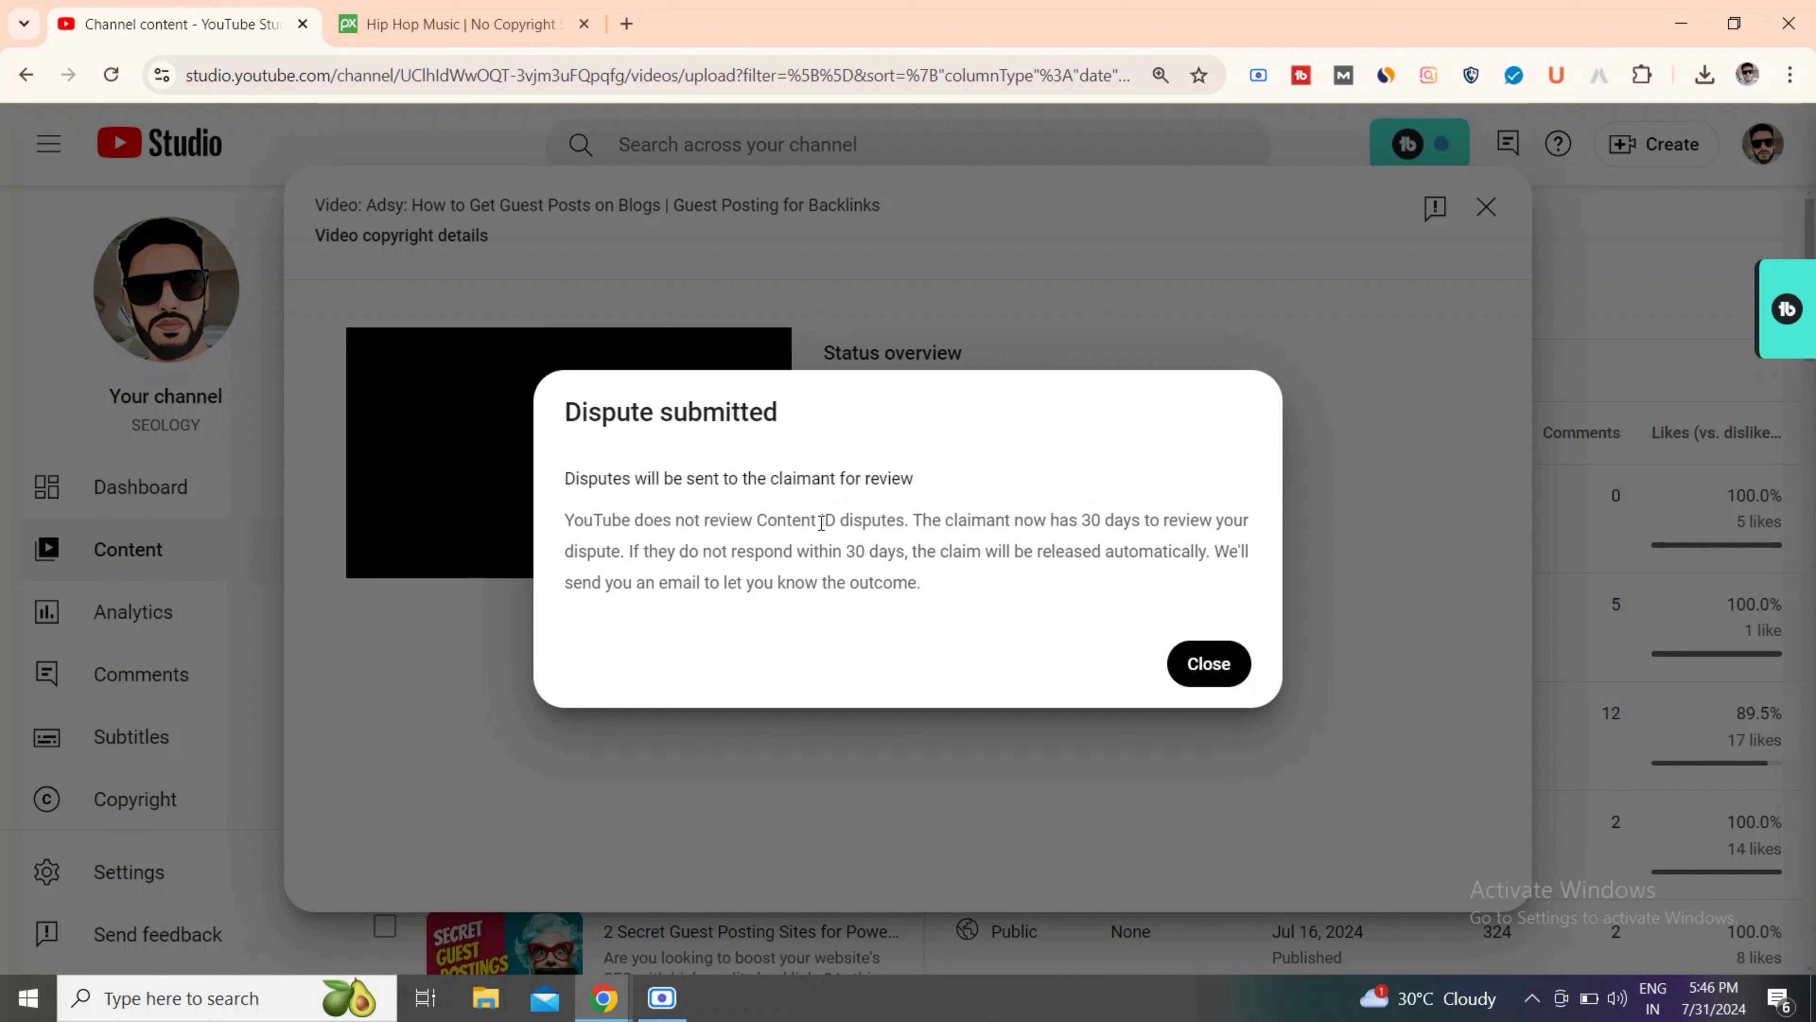
{"action": "left_click_drag", "start_coordinate": [564, 413], "coordinate": [869, 443]}
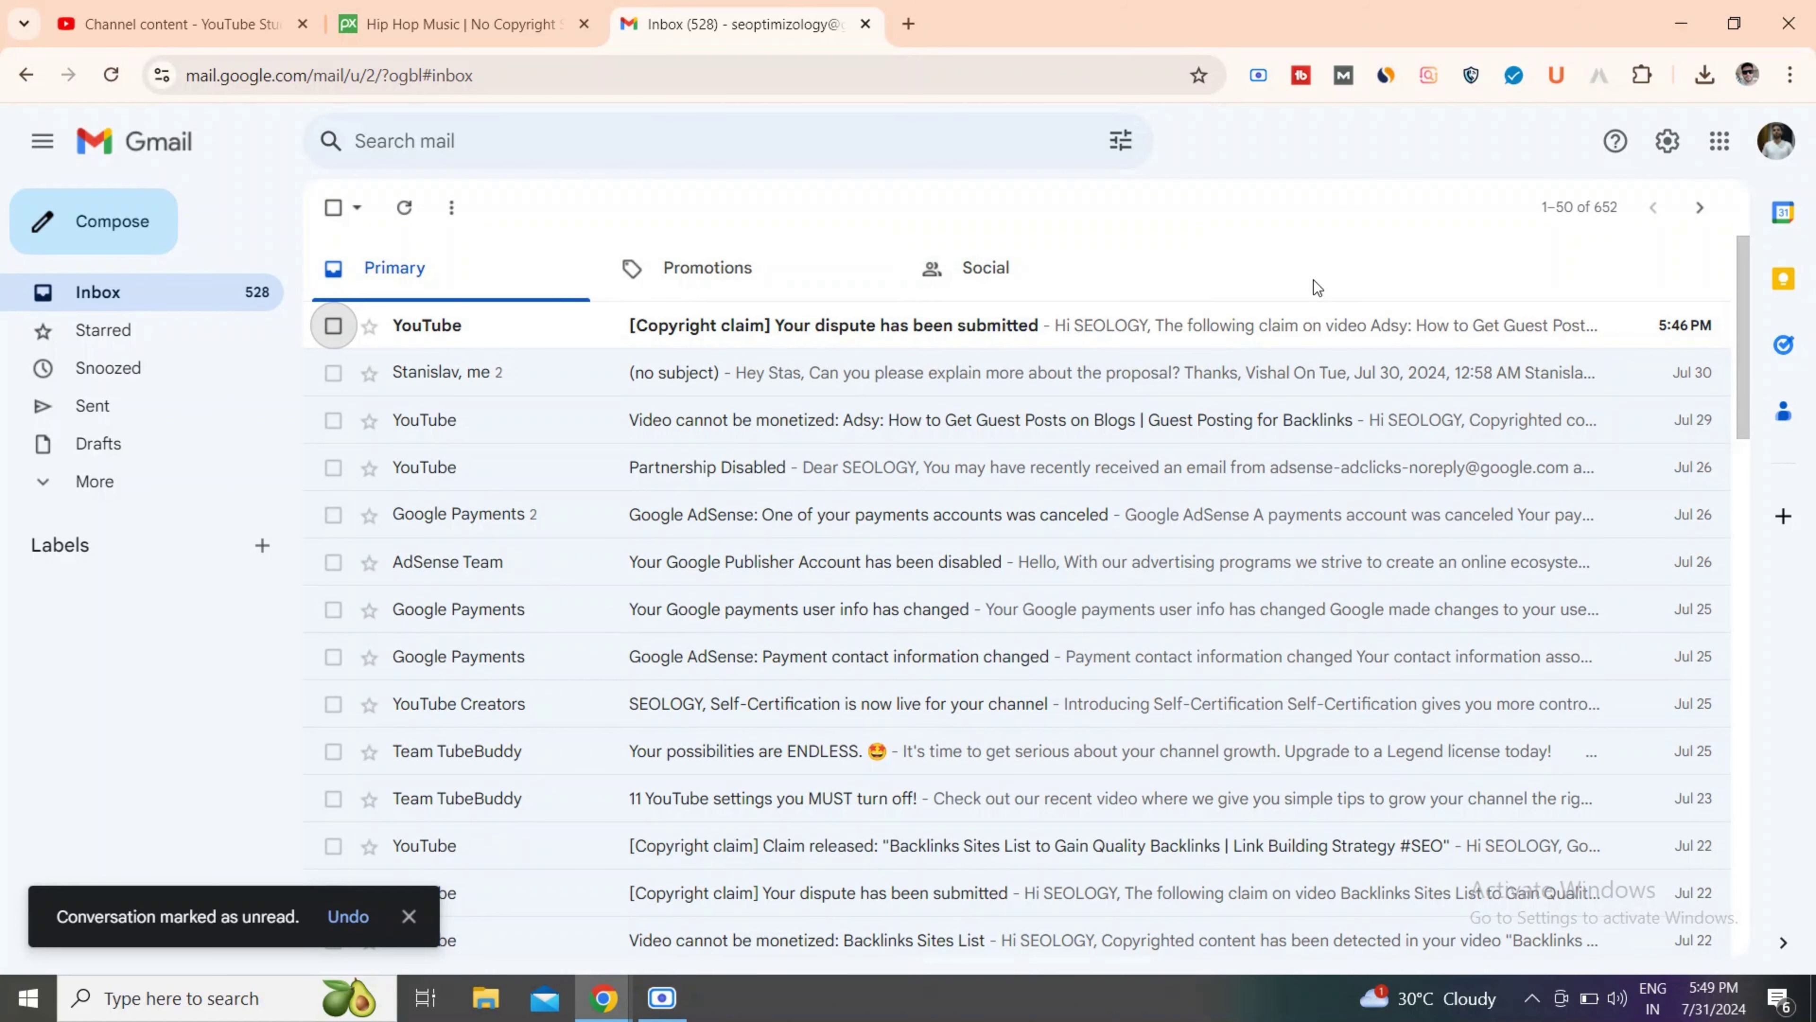
Open YouTube's "Your dispute has been submitted" email in Gmail and read through the dispute details.
{"action": "left_click", "coordinate": [1075, 335]}
{"action": "scroll", "coordinate": [1145, 595], "scroll_direction": "down", "scroll_amount": 4}
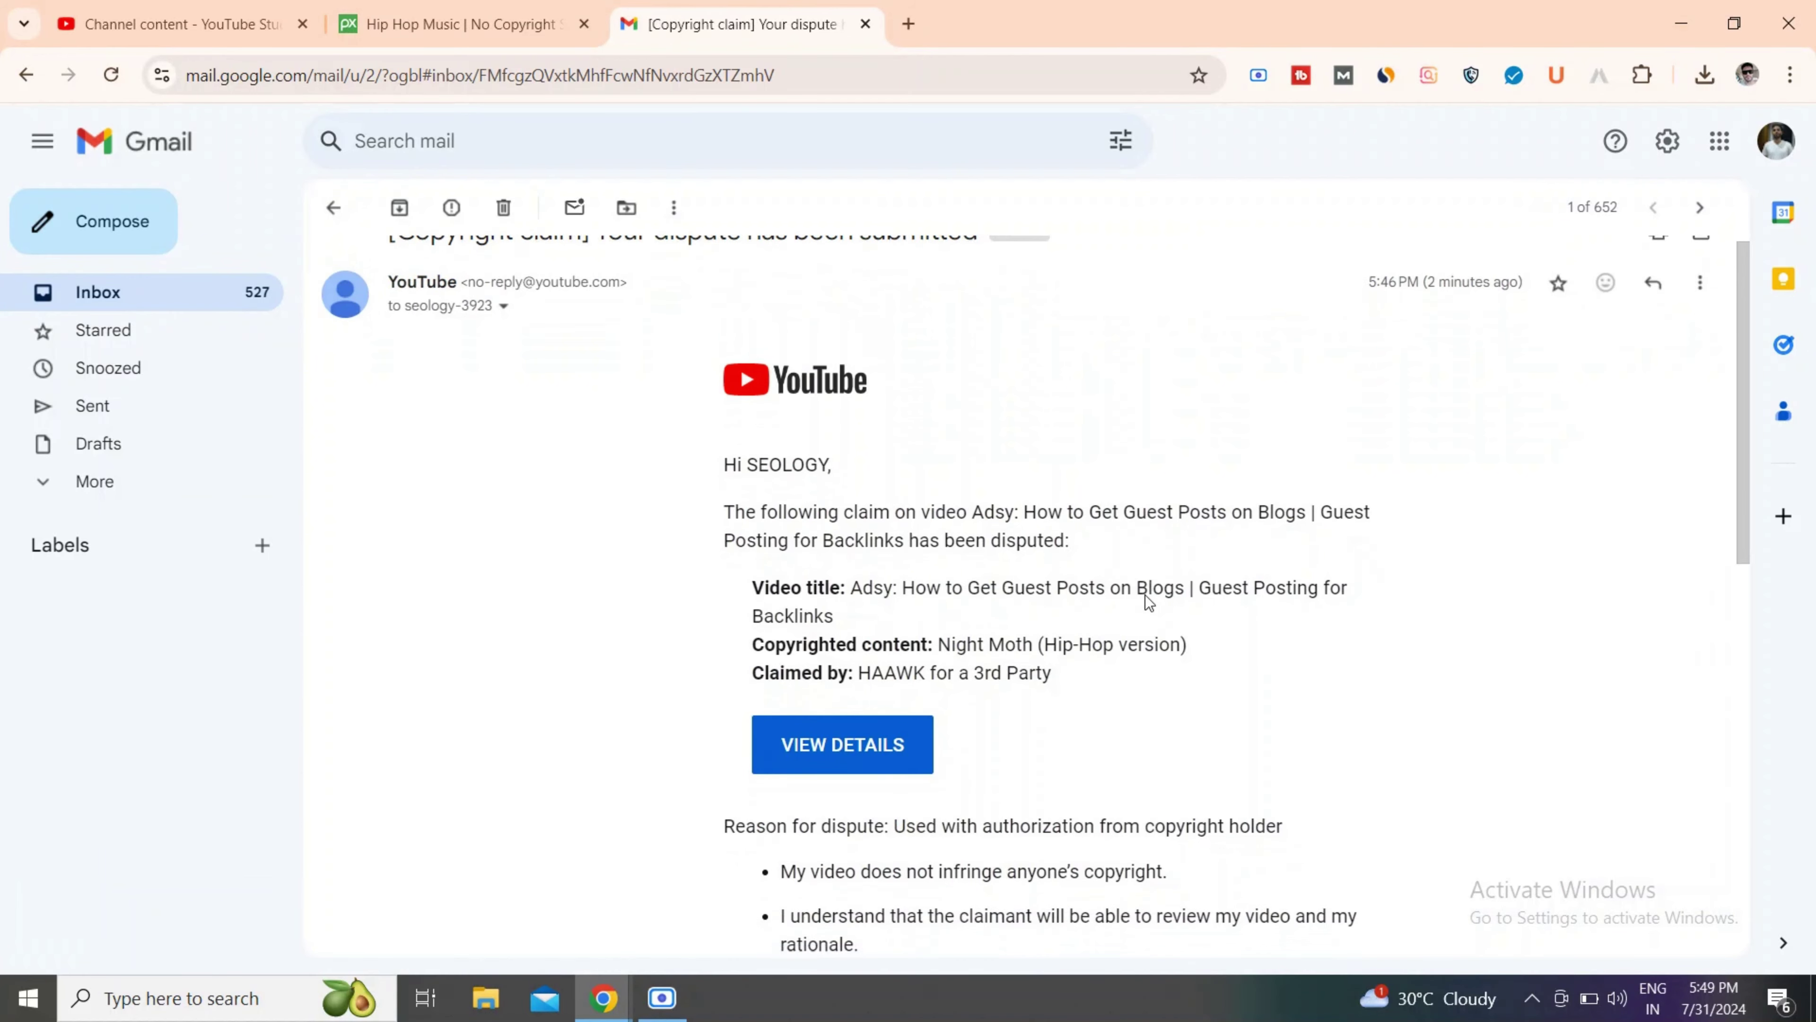
{"action": "scroll", "coordinate": [1147, 596], "scroll_direction": "down", "scroll_amount": 6}
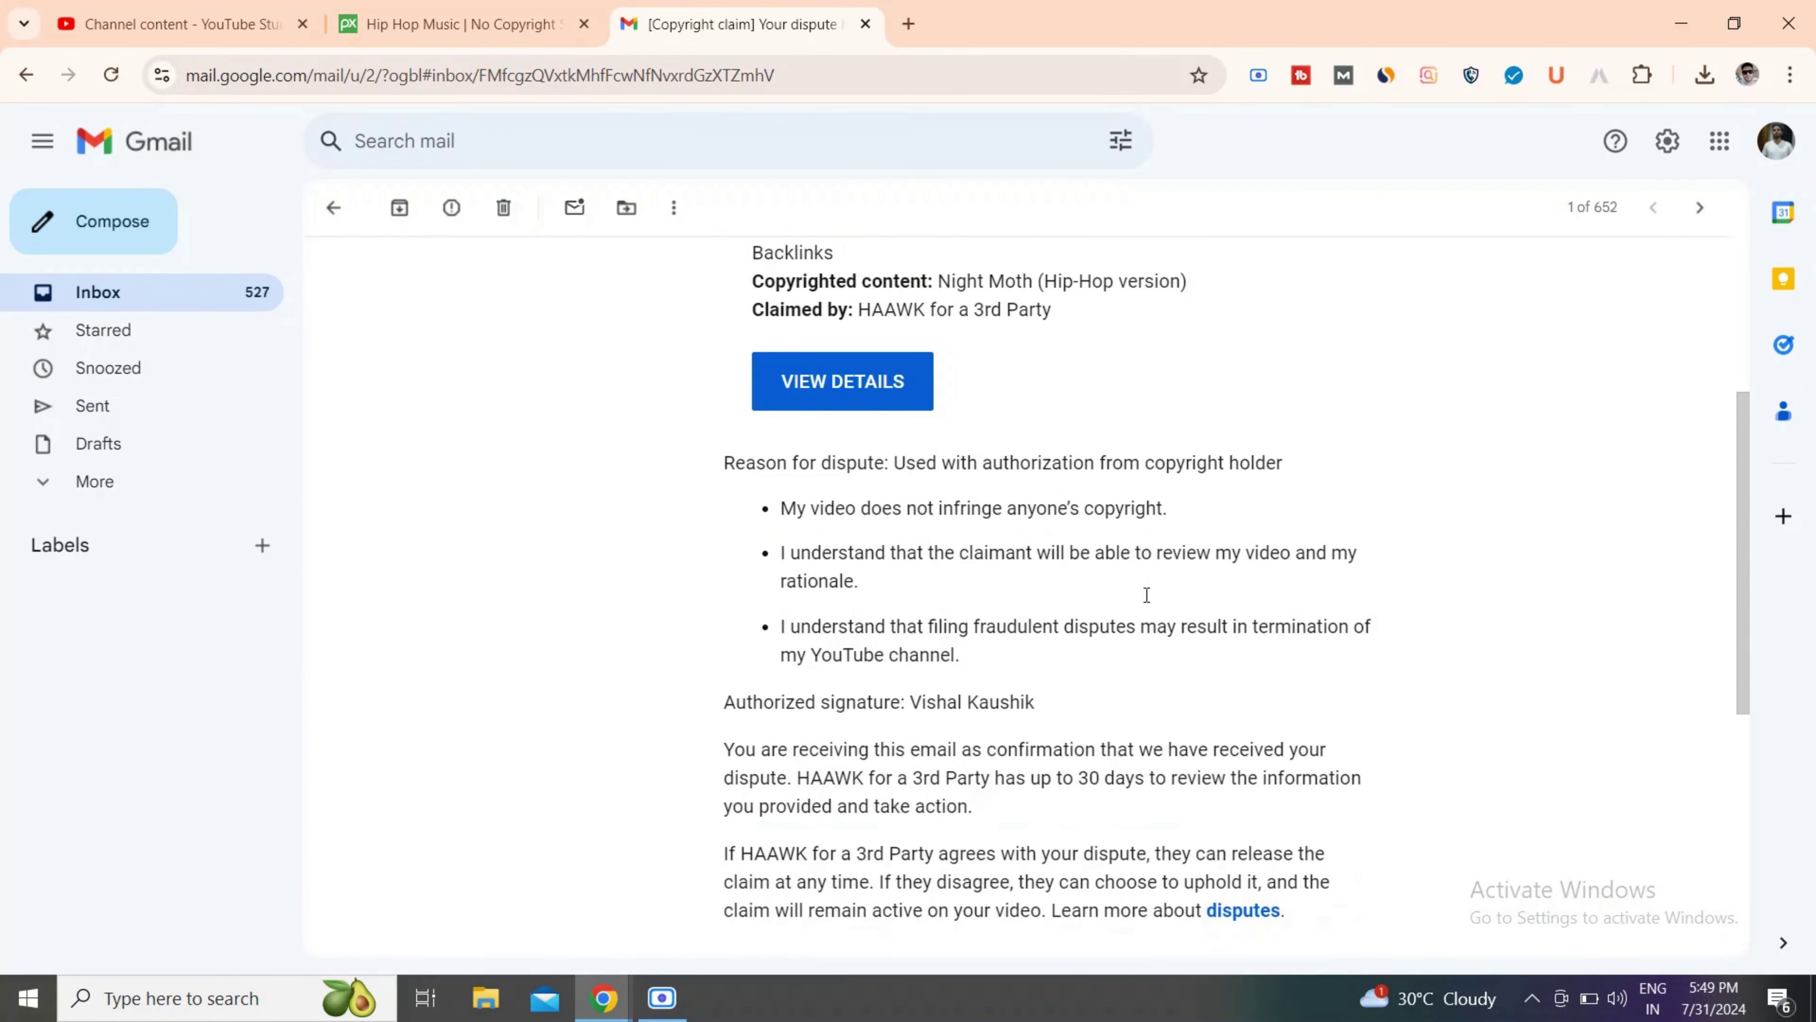
{"action": "scroll", "coordinate": [1146, 595], "scroll_direction": "up", "scroll_amount": 5}
{"action": "scroll", "coordinate": [1146, 595], "scroll_direction": "up", "scroll_amount": 5}
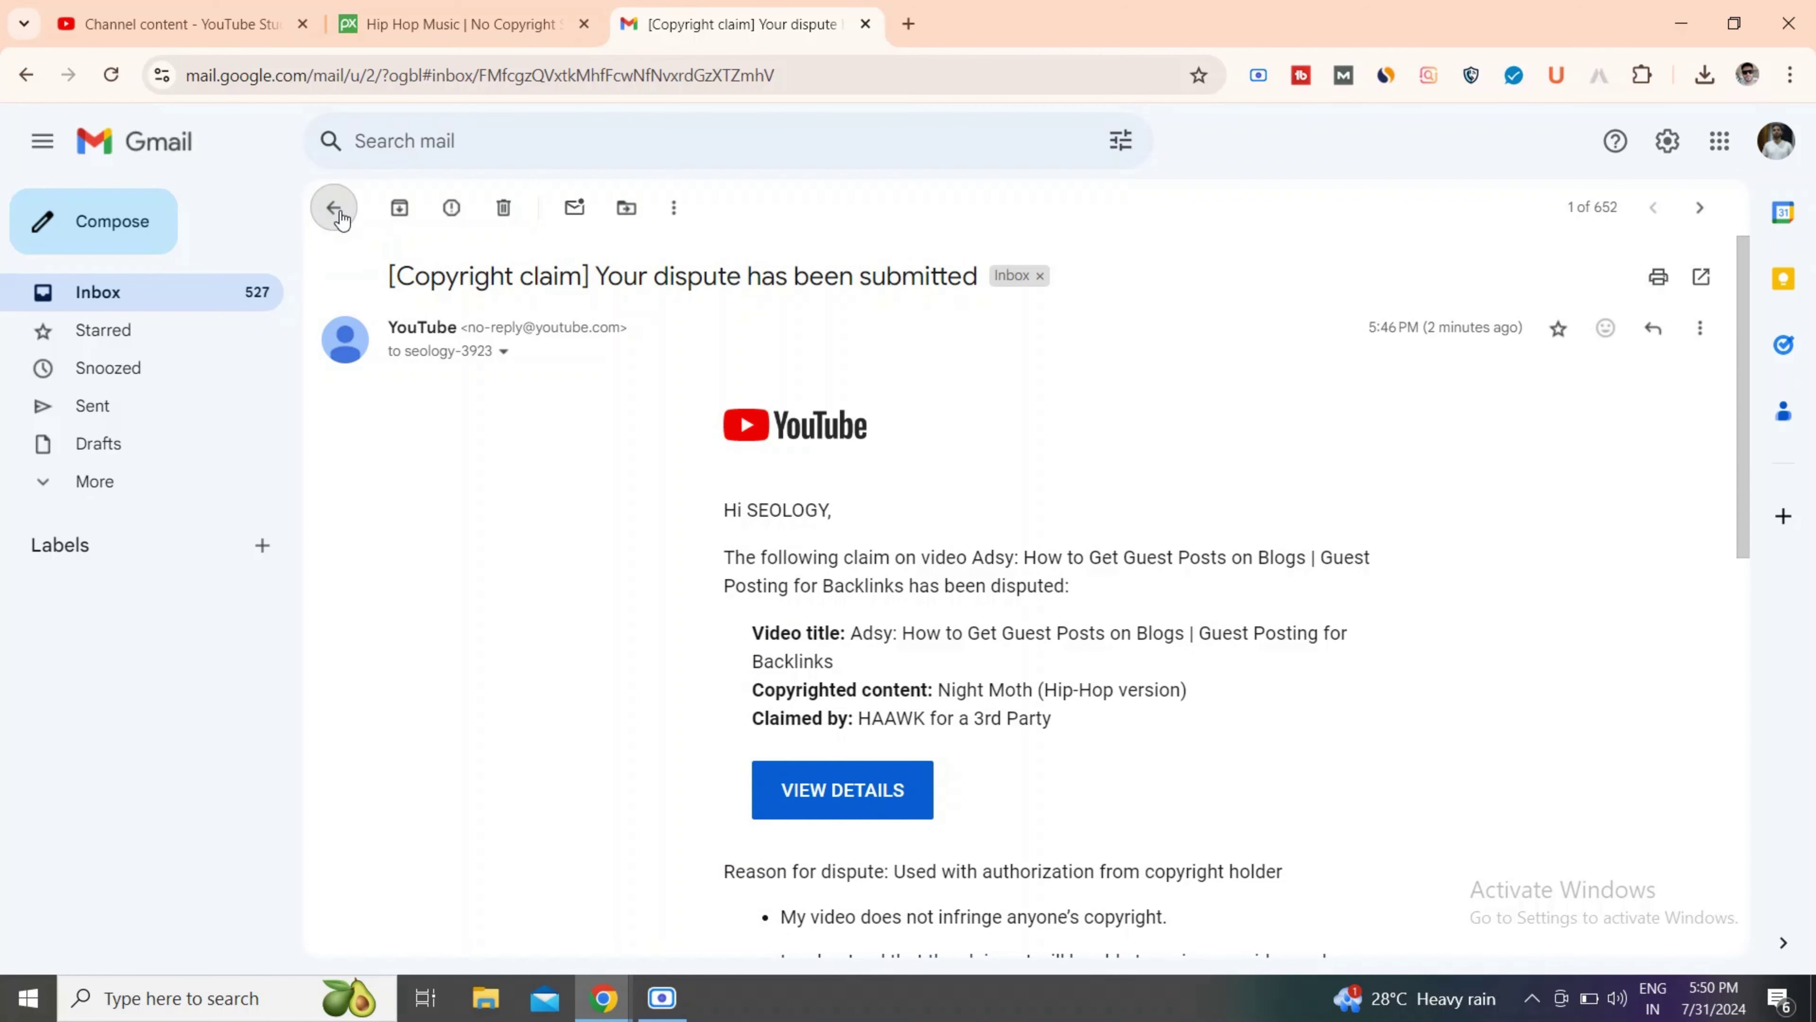
Return to the inbox, open the email about the Backlinks Sites List video's copyright claim, and highlight "Claim released" in its subject.
{"action": "left_click", "coordinate": [334, 209]}
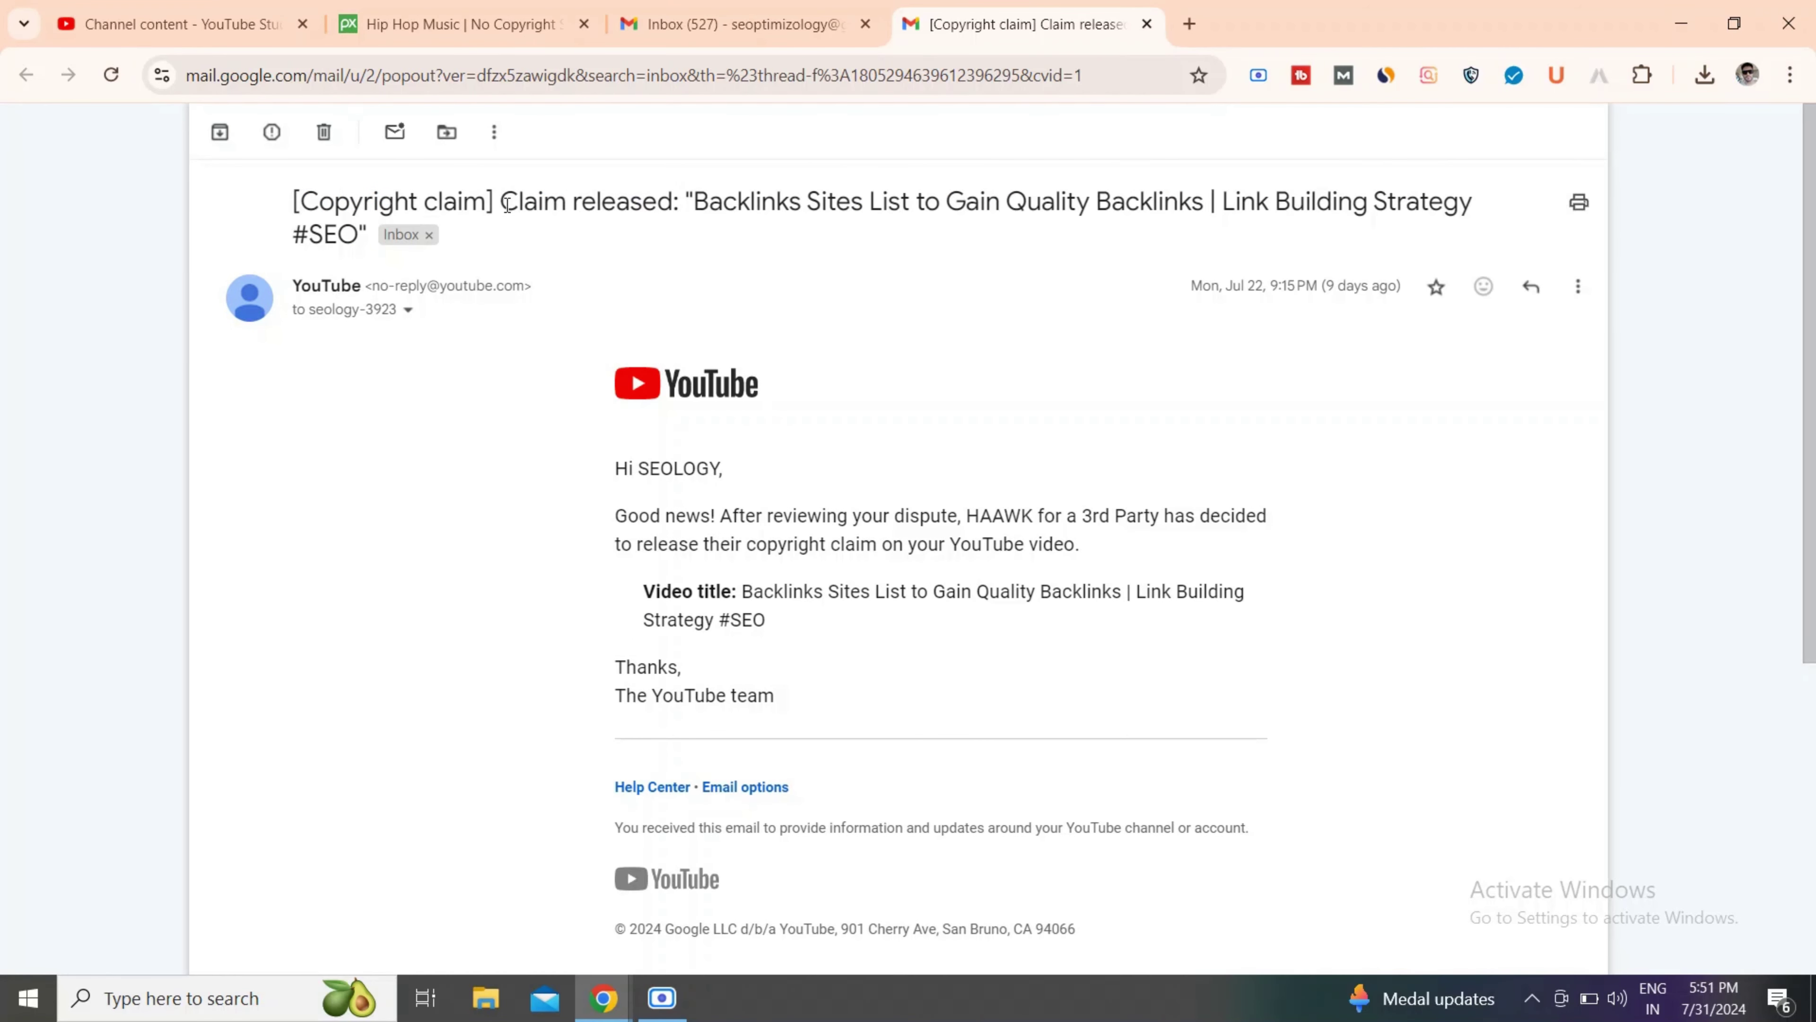
{"action": "left_click_drag", "start_coordinate": [508, 205], "coordinate": [673, 211]}
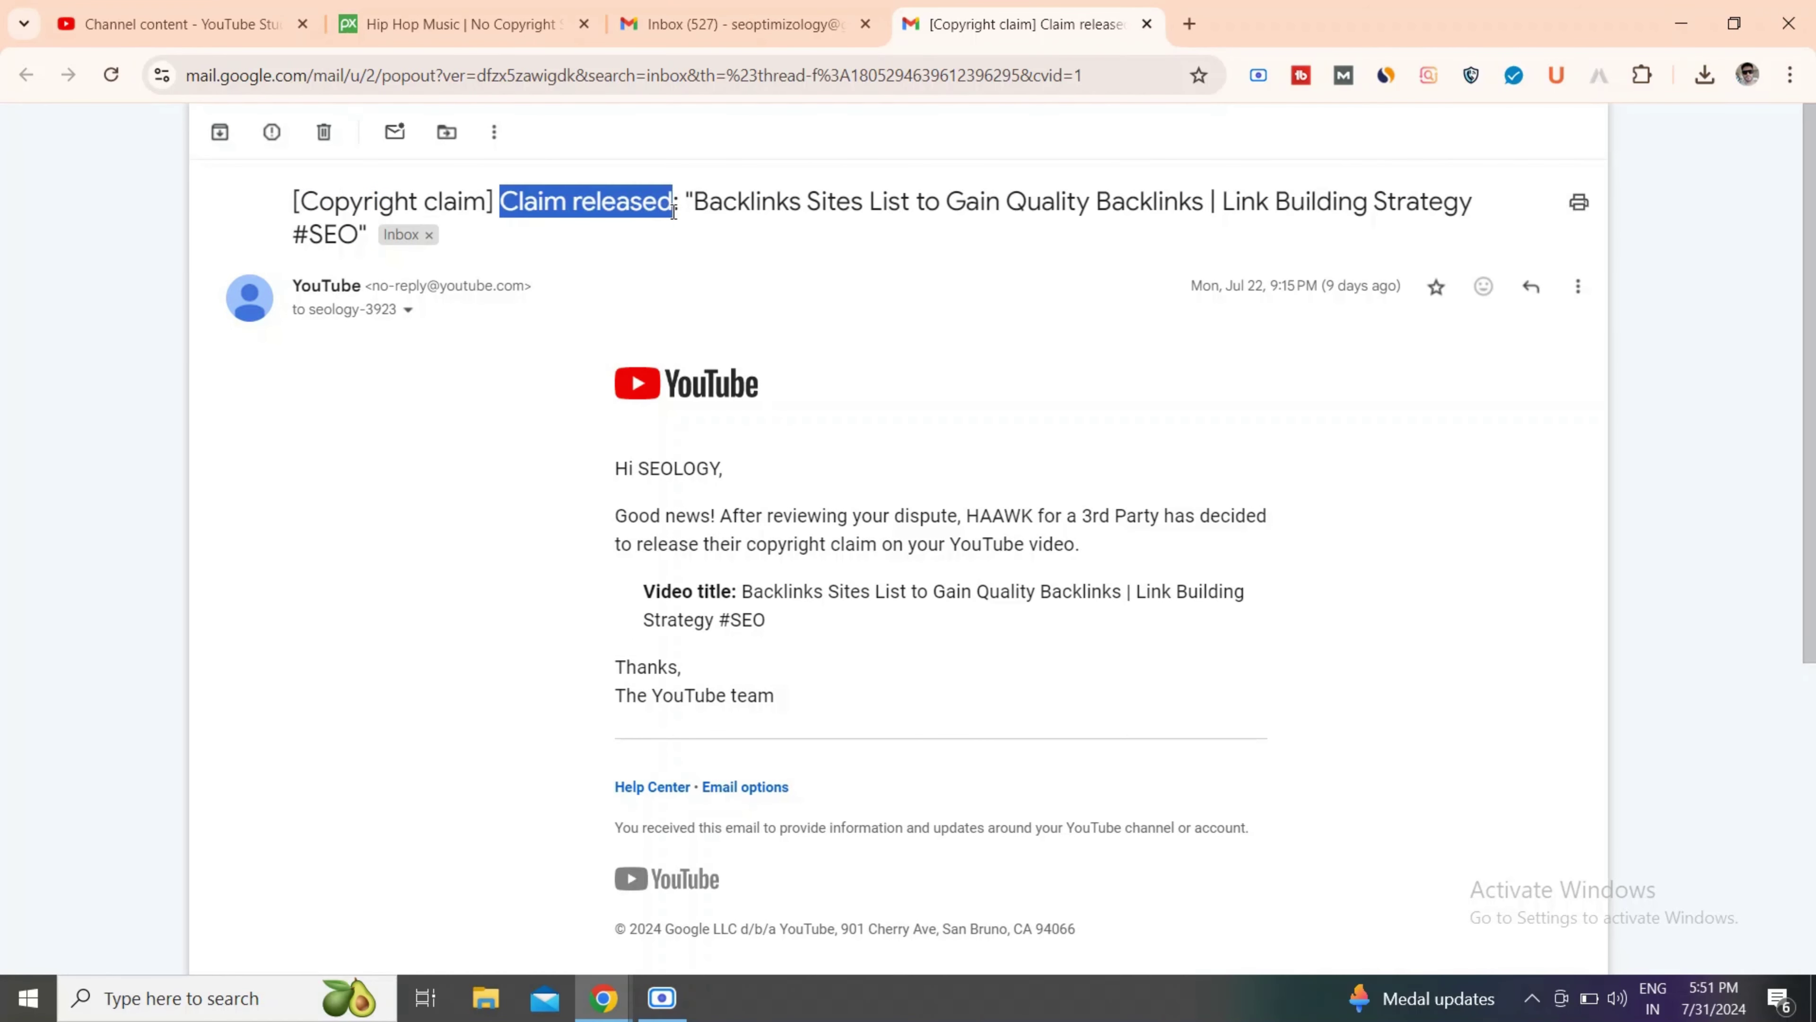